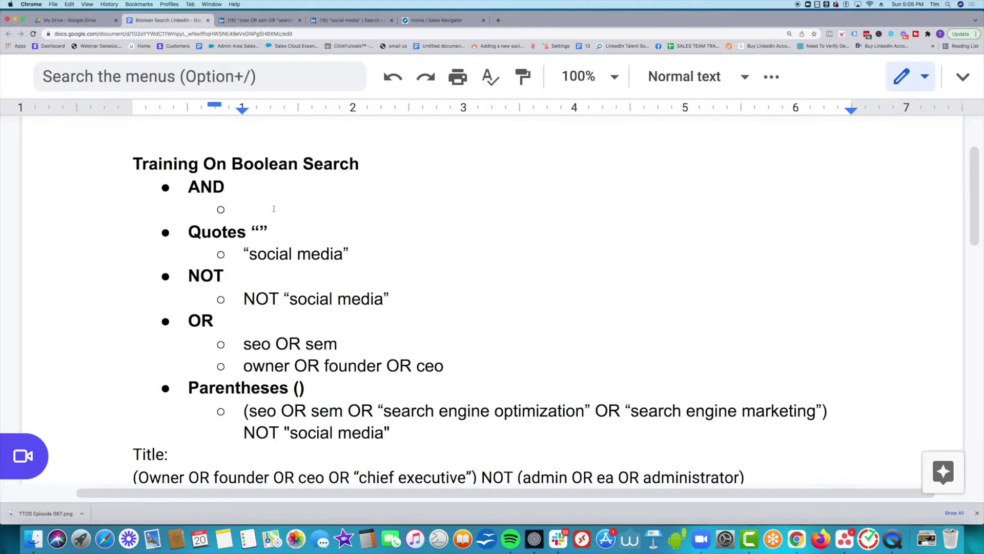
type("social ")
type("AND")
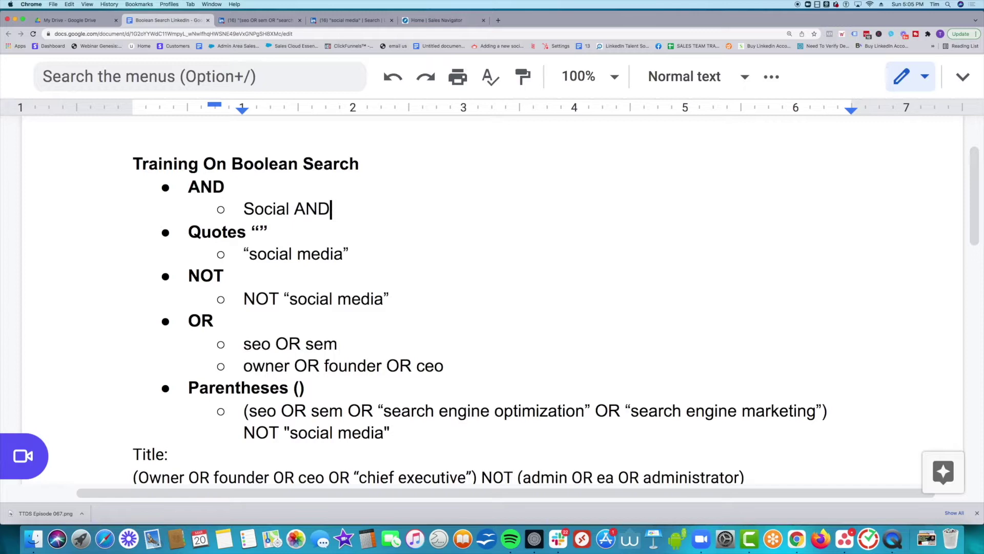
type(" media")
Tidy the AND example by lowercasing 'social' and removing the word AND.
left_click(256, 209)
key("BackSpace")
type("s")
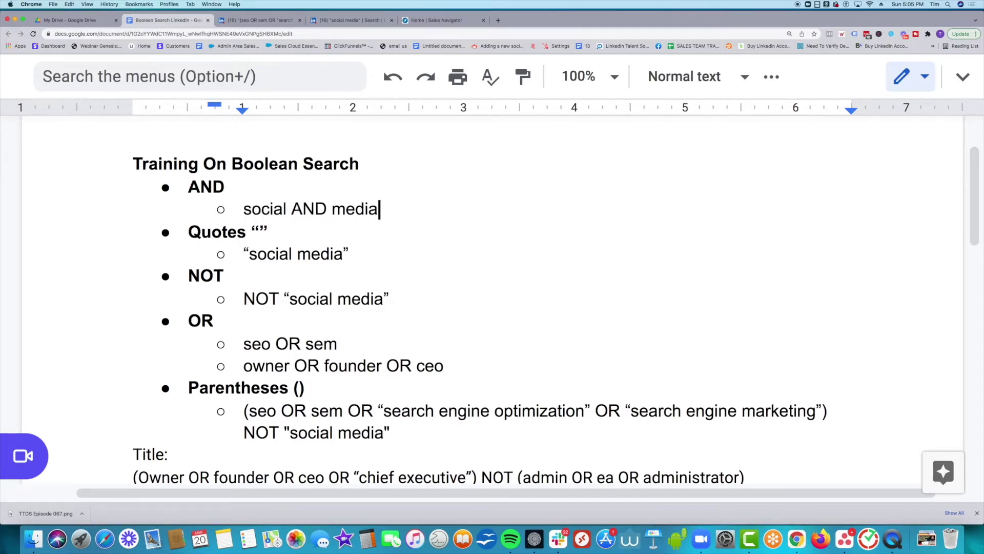
double_click(307, 210)
key("BackSpace")
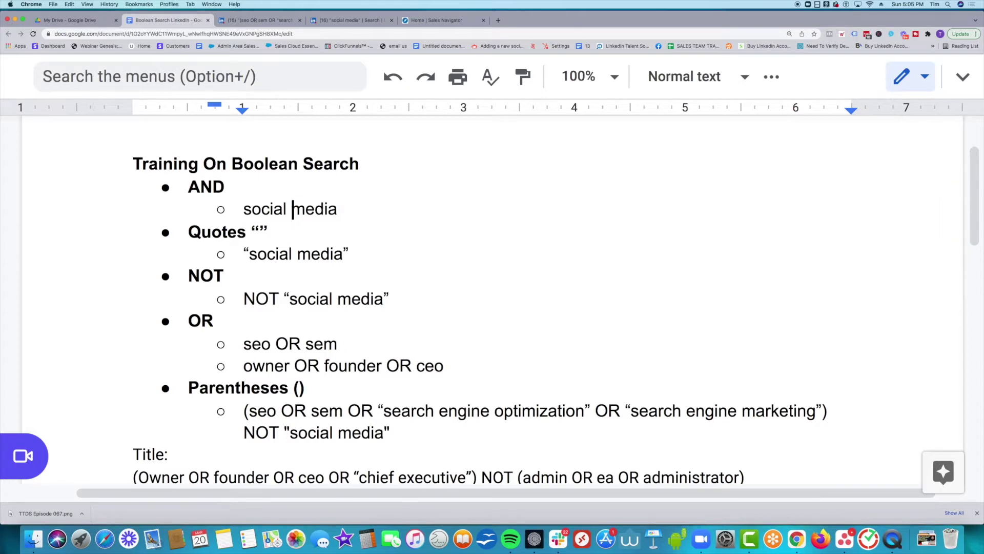
key("Left")
key("BackSpace")
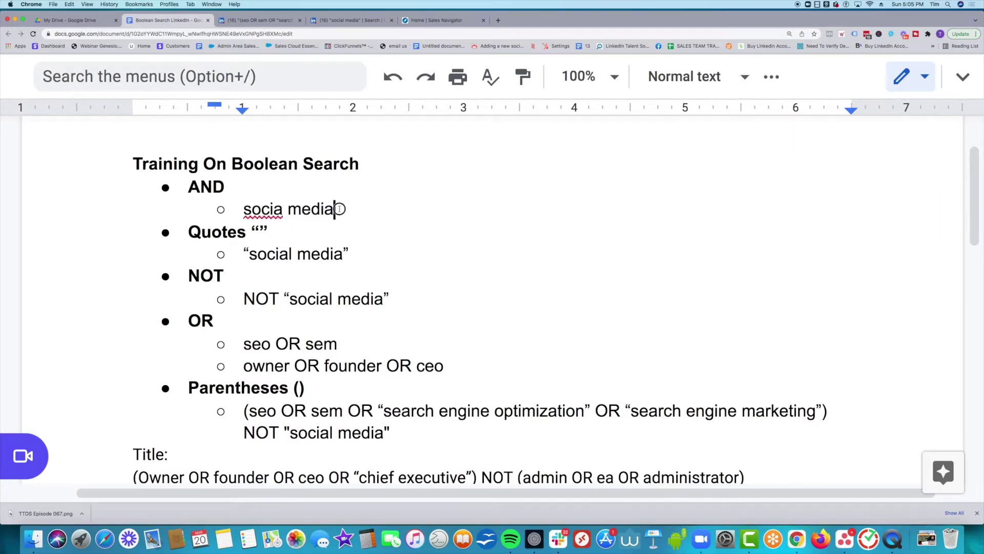
Delete the AND heading and its example, then select the “social media” quotes example.
left_click_drag(336, 208, 187, 187)
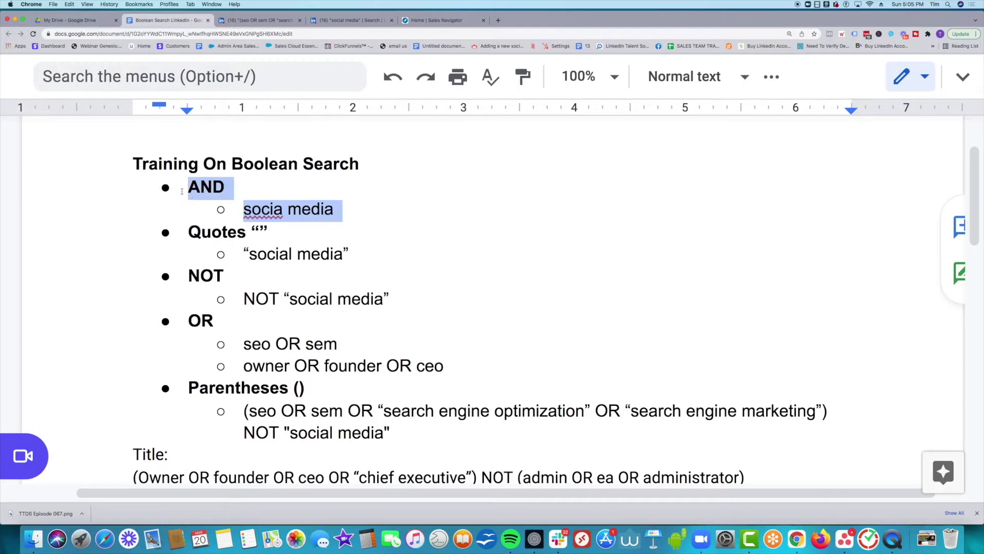
key("BackSpace")
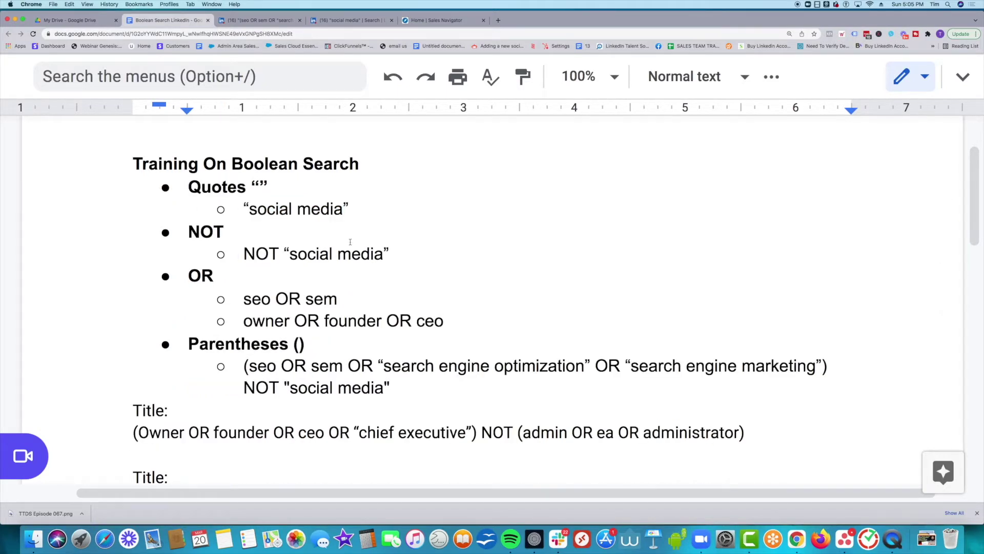
left_click(340, 227)
key("BackSpace")
left_click(263, 185)
left_click_drag(357, 208, 239, 208)
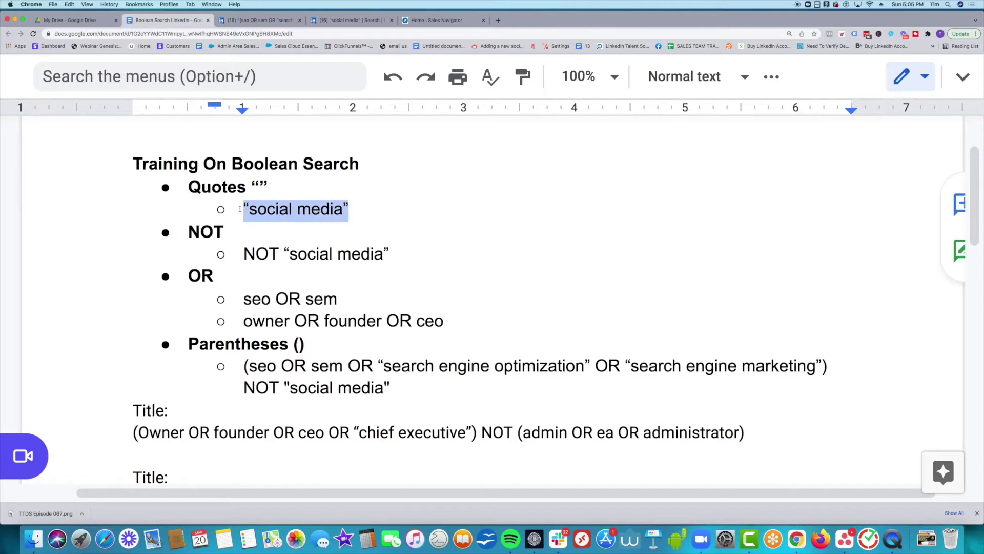
Replace the LinkedIn query with the pasted phrase “social media” and run the search.
left_click(273, 22)
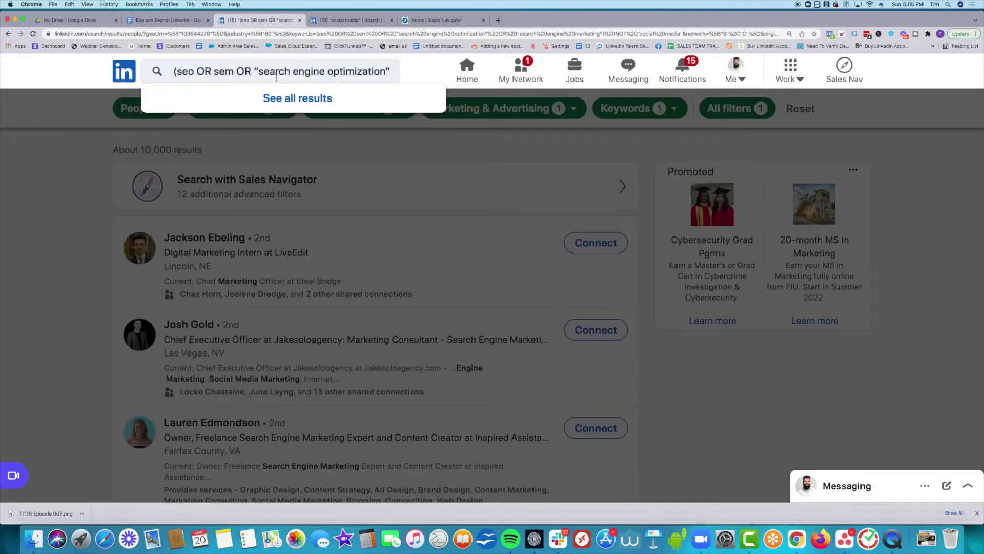
key("super+a")
type("“social media”")
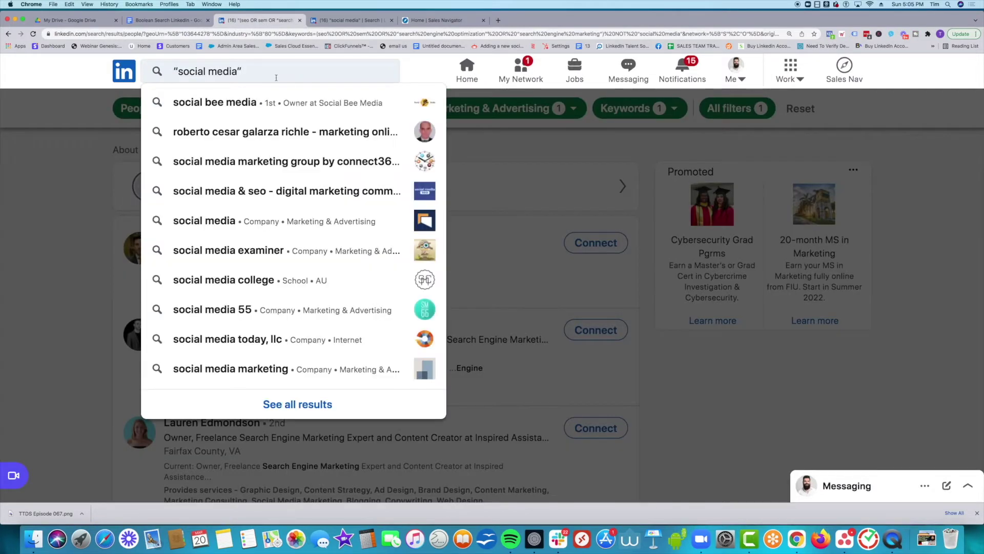
key("Return")
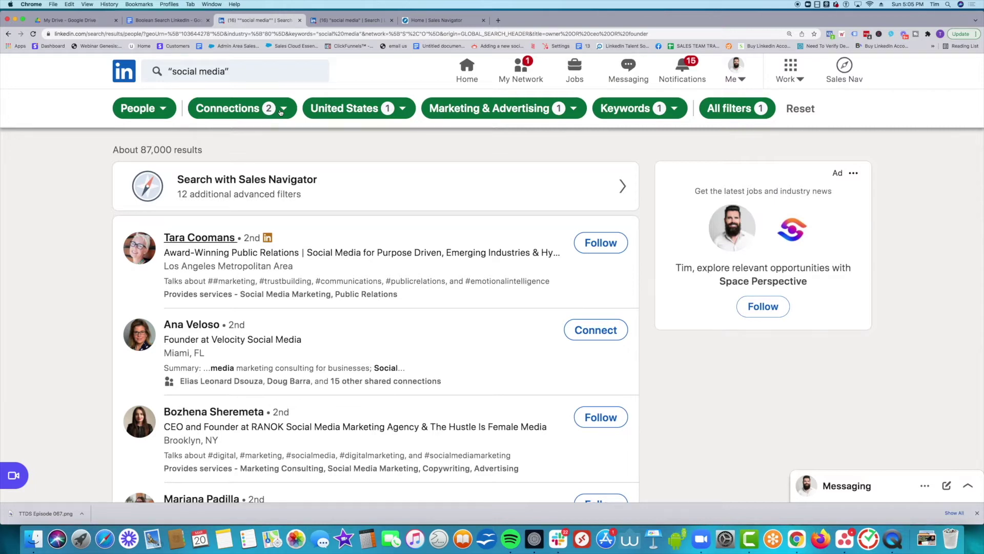
Check which connection degrees the LinkedIn Connections filter includes.
left_click(281, 111)
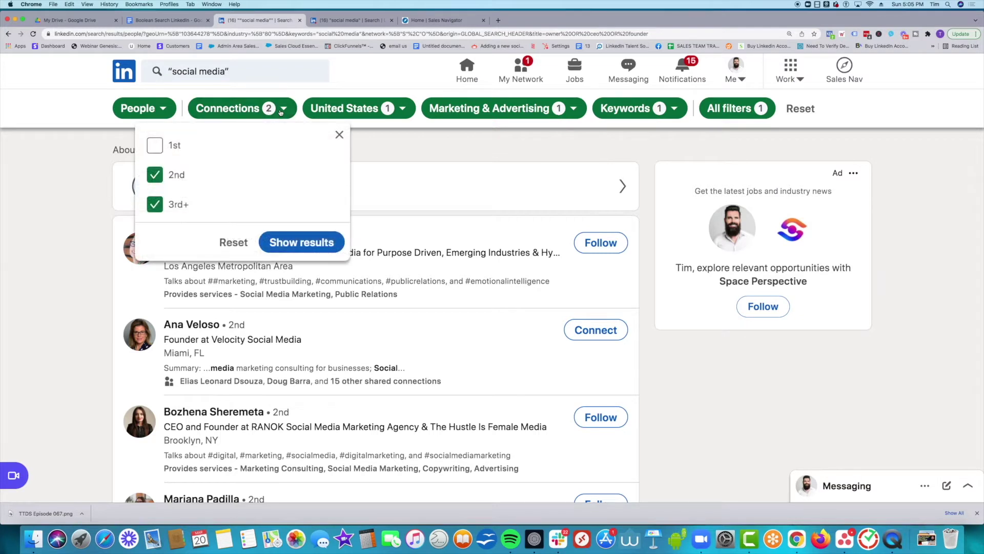
left_click(224, 108)
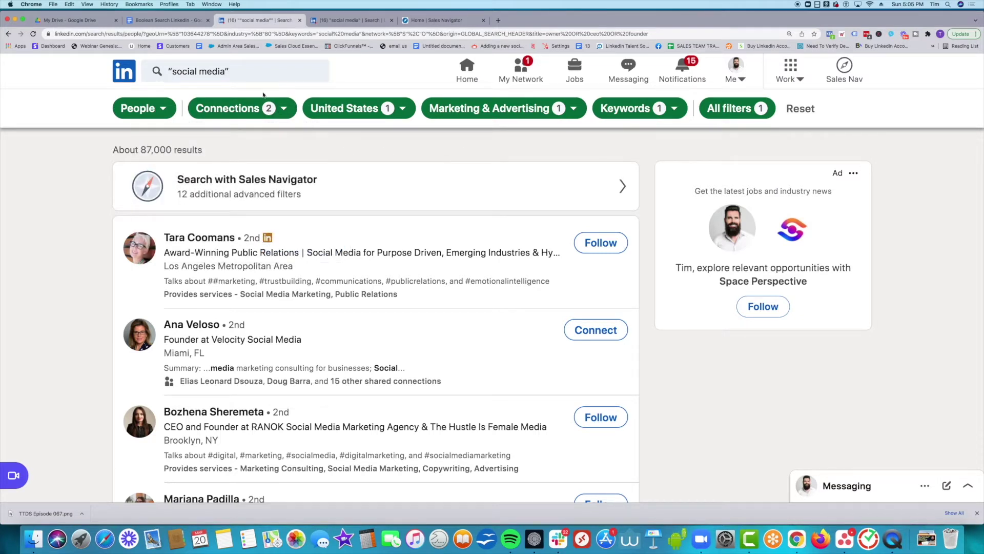
left_click(285, 110)
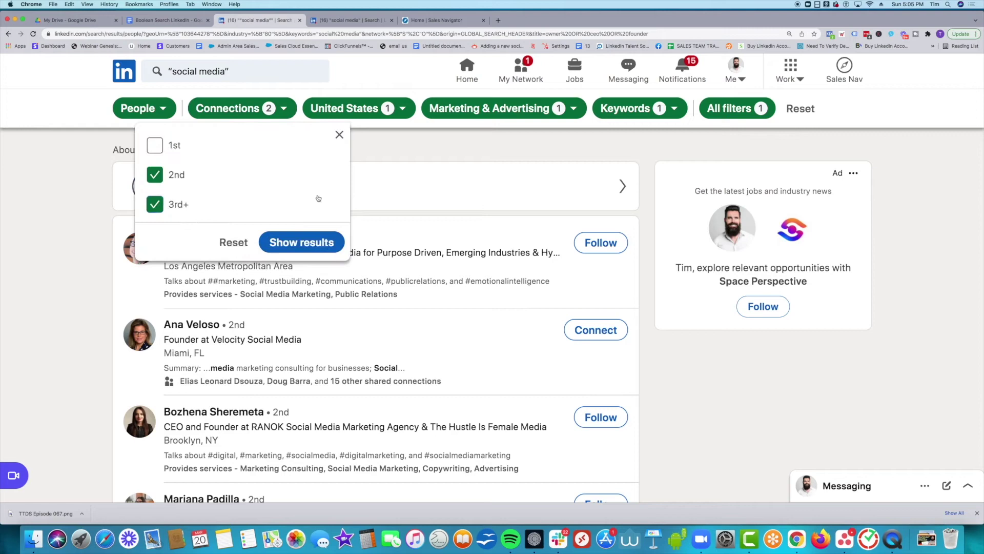
left_click(345, 108)
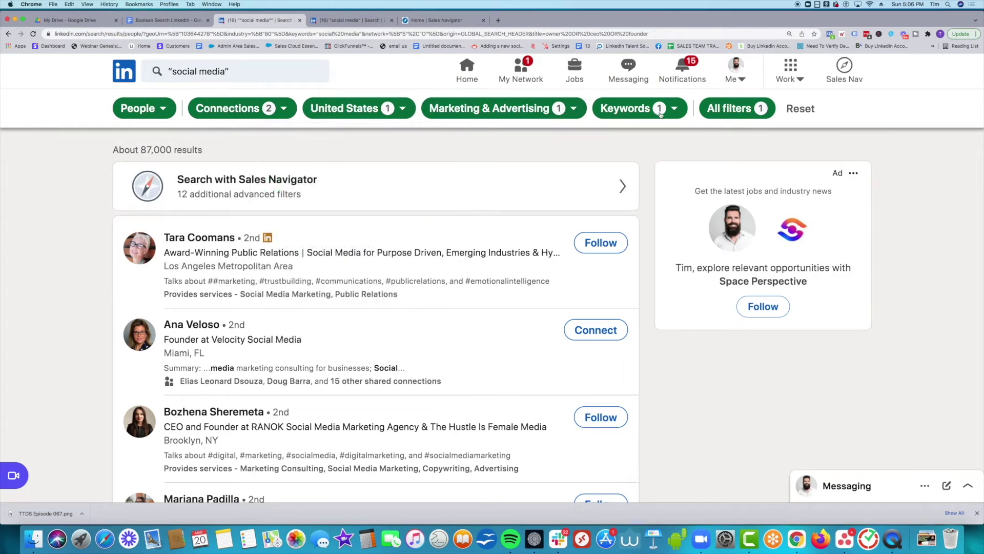
left_click(259, 77)
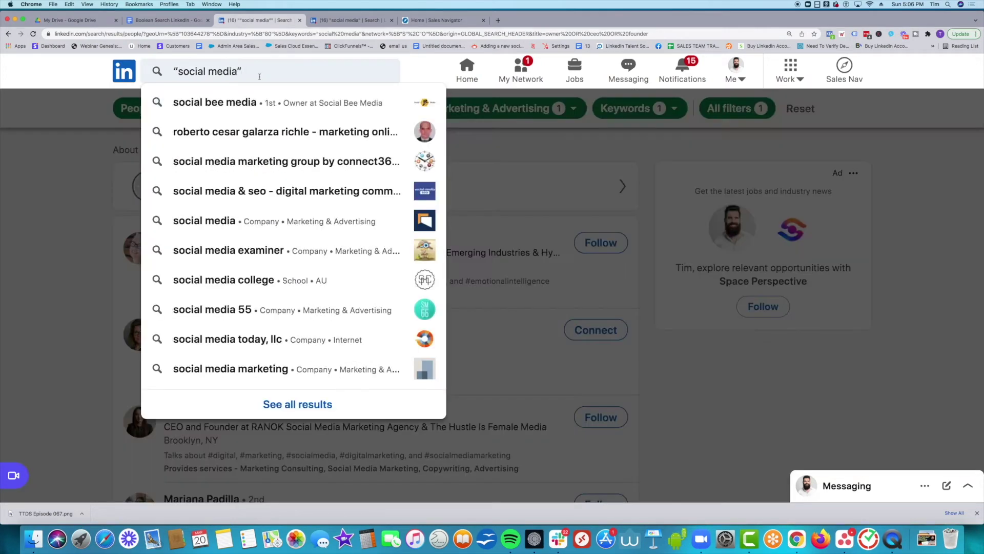
left_click_drag(66, 103, 59, 162)
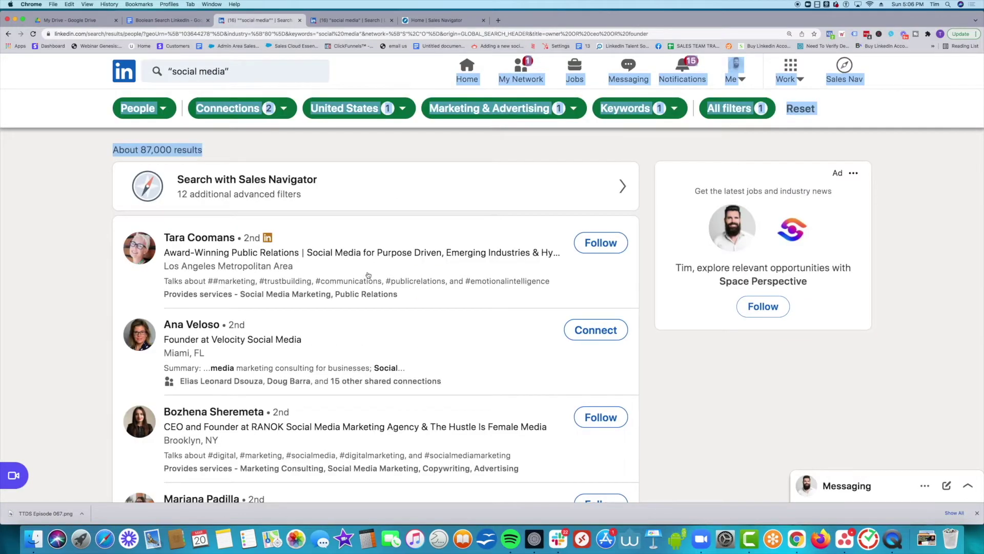
scroll(364, 267, "down", 1)
scroll(364, 267, "down", 4)
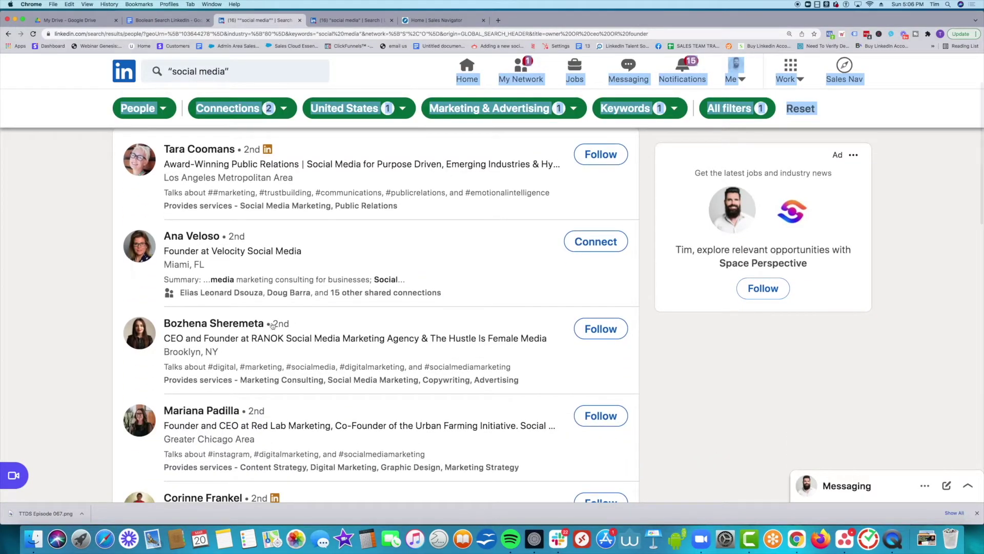
scroll(363, 314, "up", 3)
Run the LinkedIn query NOT "social media", returning about 236,000 people.
left_click(164, 21)
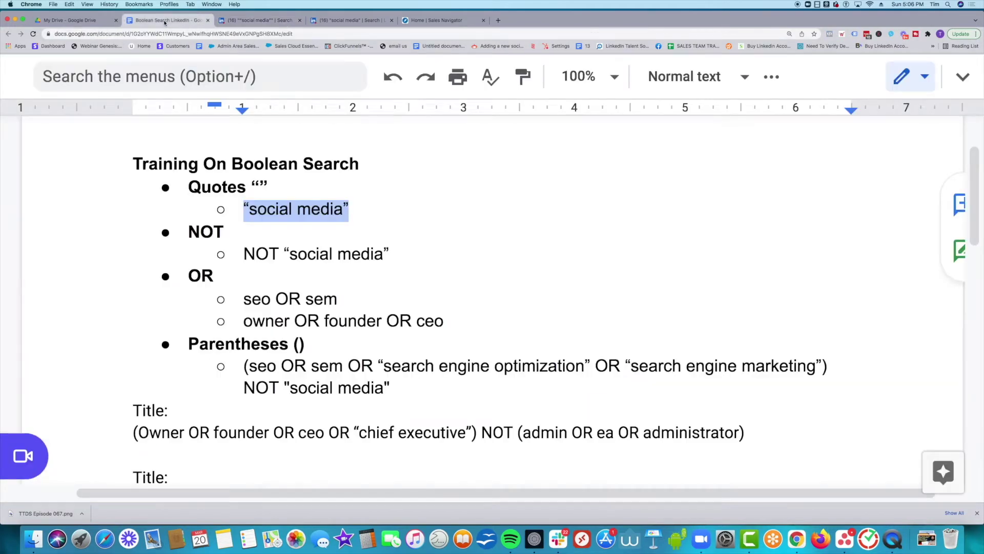
left_click(382, 306)
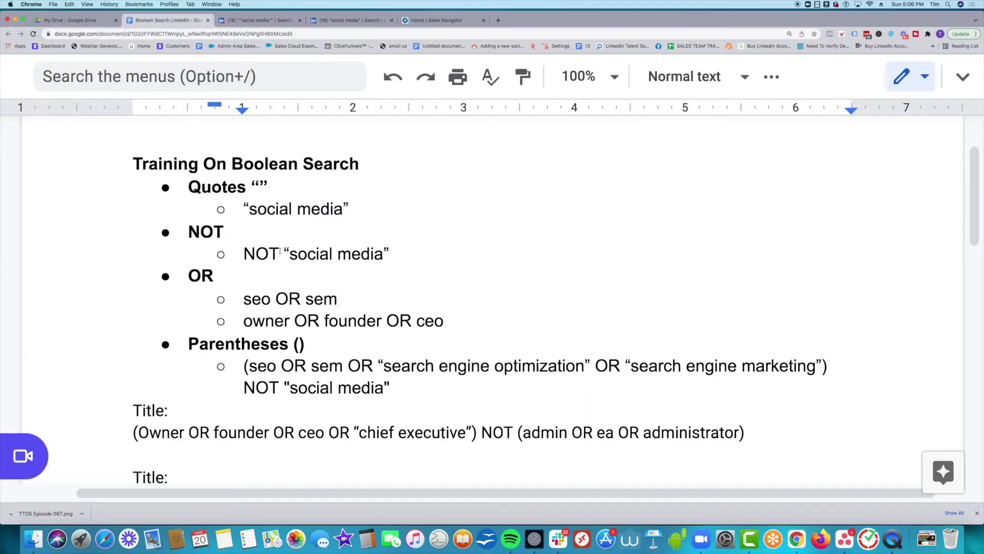
left_click(272, 20)
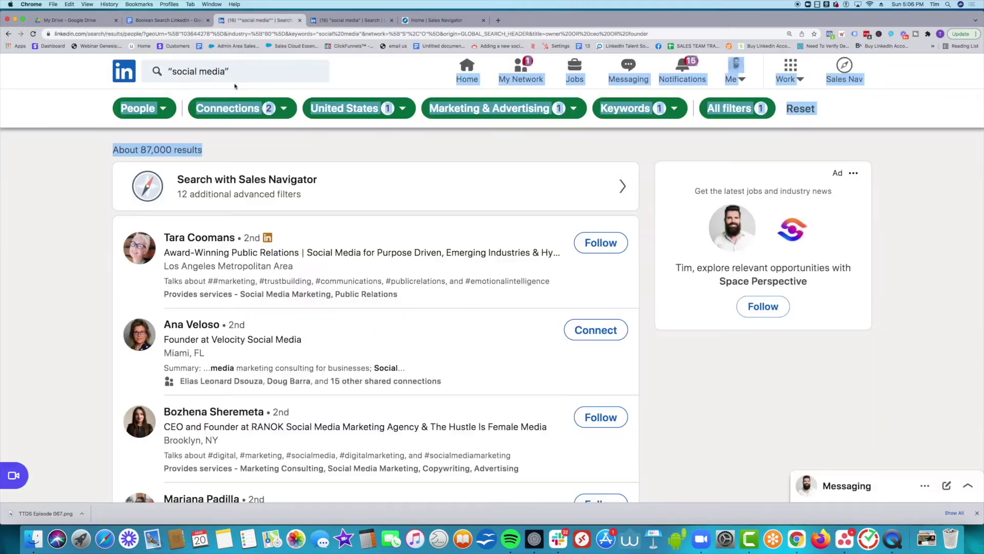
left_click(167, 70)
type("NOT")
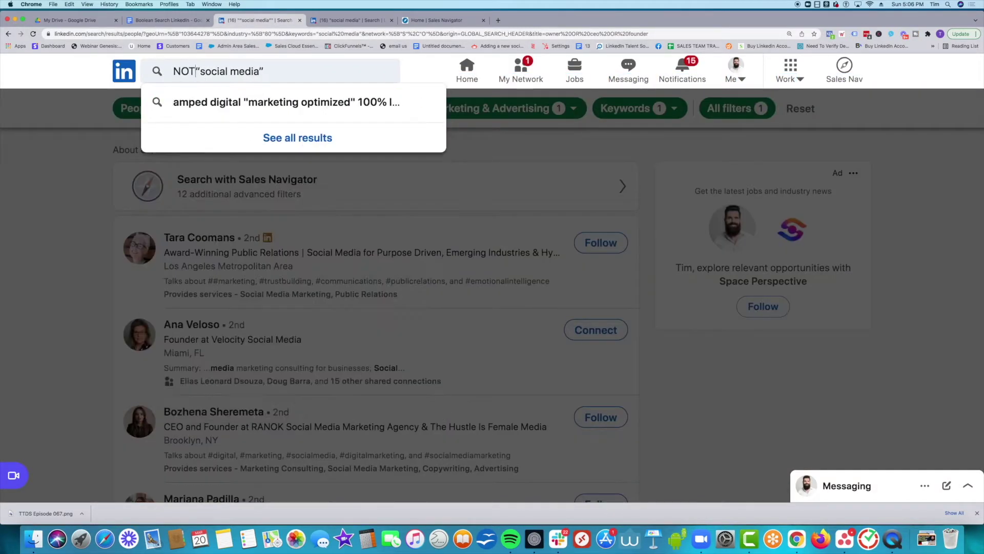
key("Return")
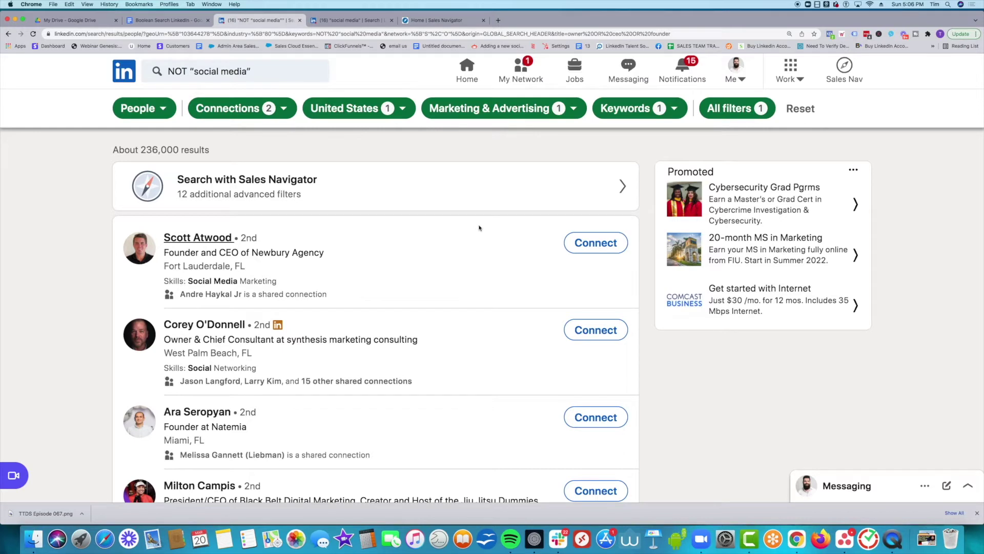
Replace both OR examples with seo OR “search engine optimization” in lowercase, then select that line.
left_click(165, 20)
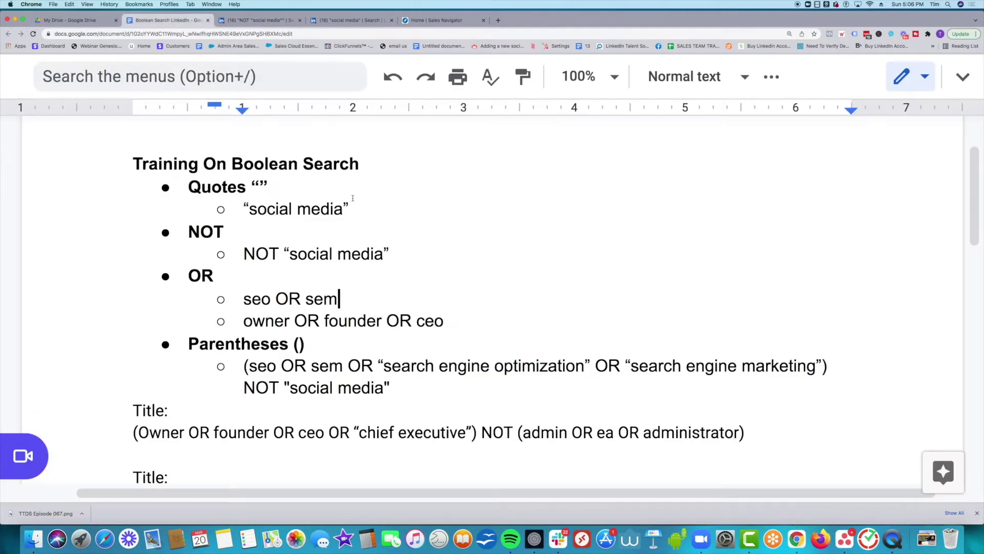
left_click(464, 317)
left_click_drag(464, 317, 437, 317)
key("super+z")
left_click_drag(375, 298, 245, 300)
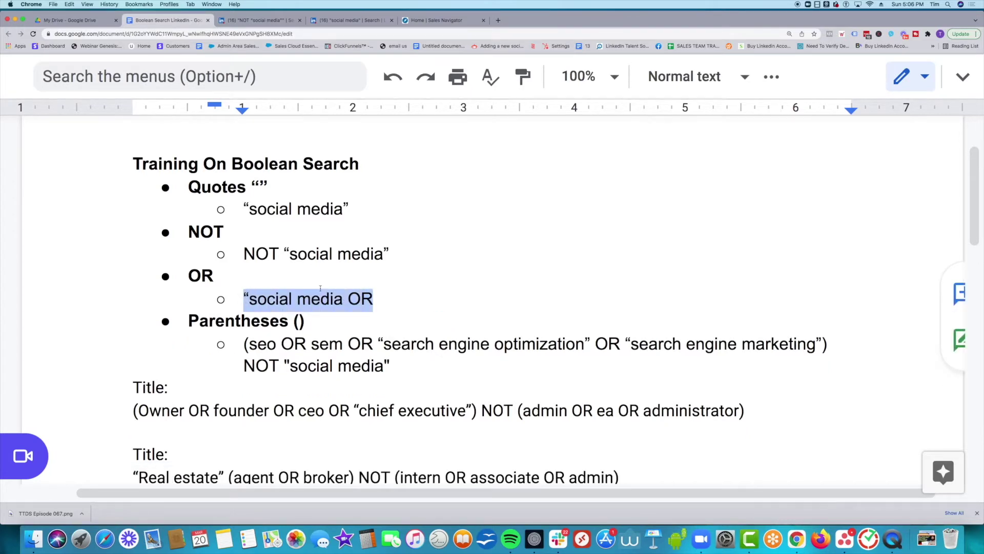
type("se")
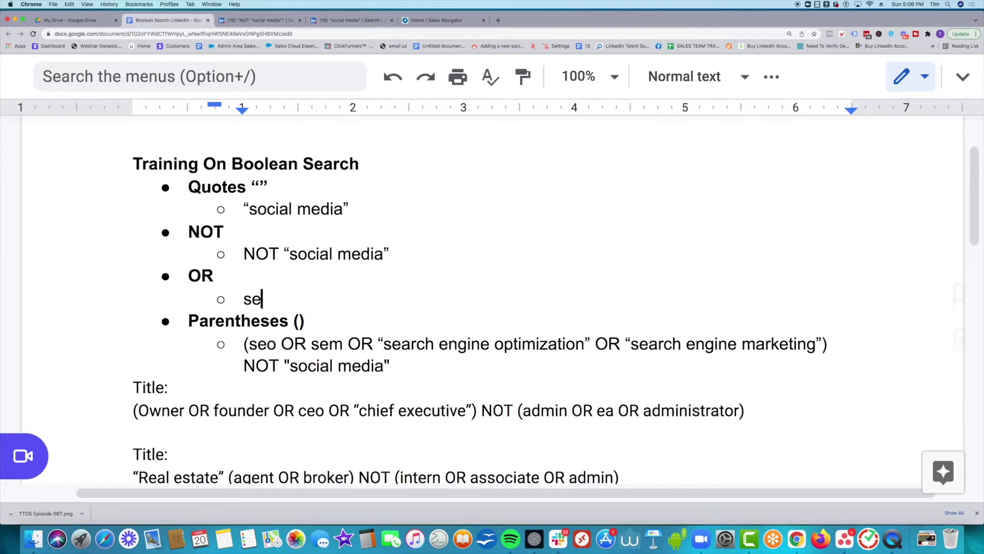
type("o OR s")
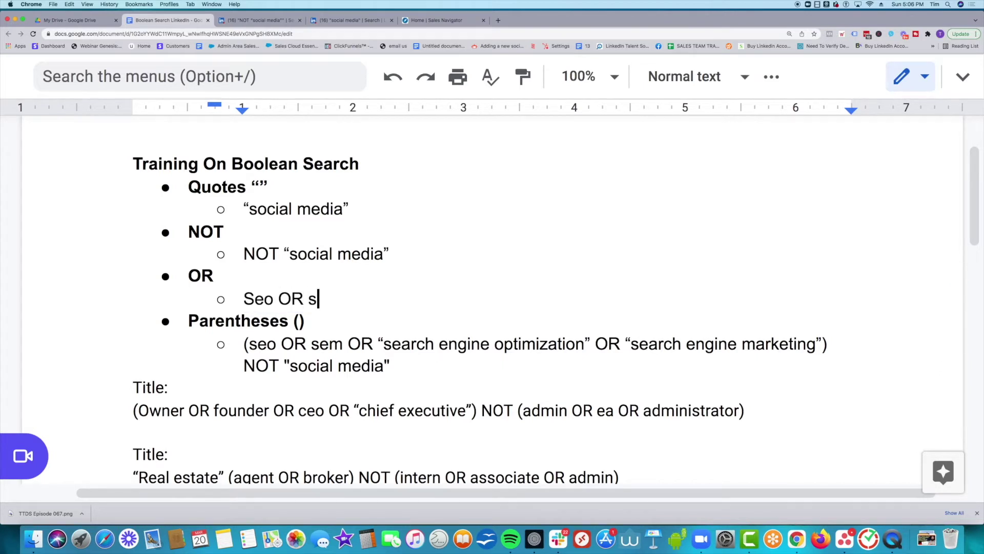
key("BackSpace")
type("“search enin")
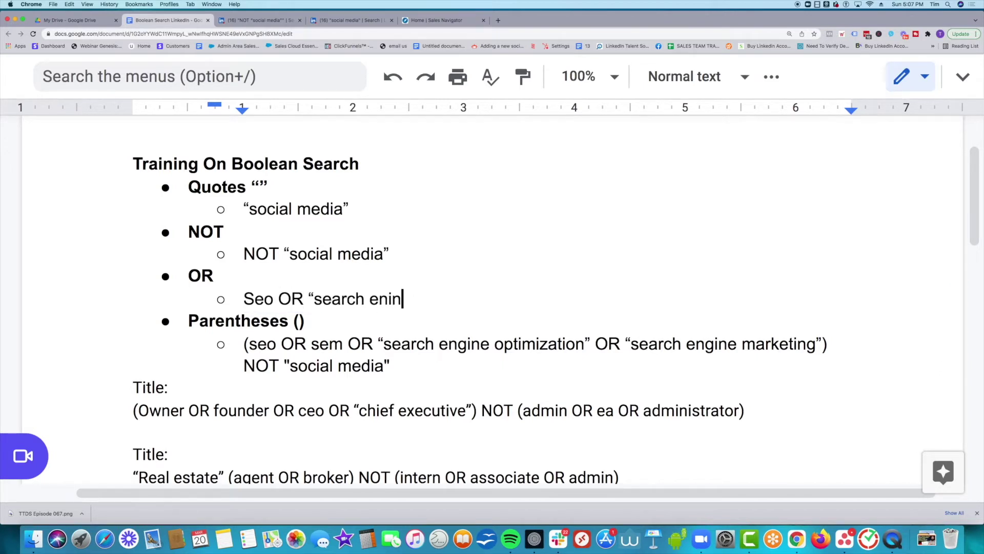
key("BackSpace")
key("BackSpace")
type("gine op")
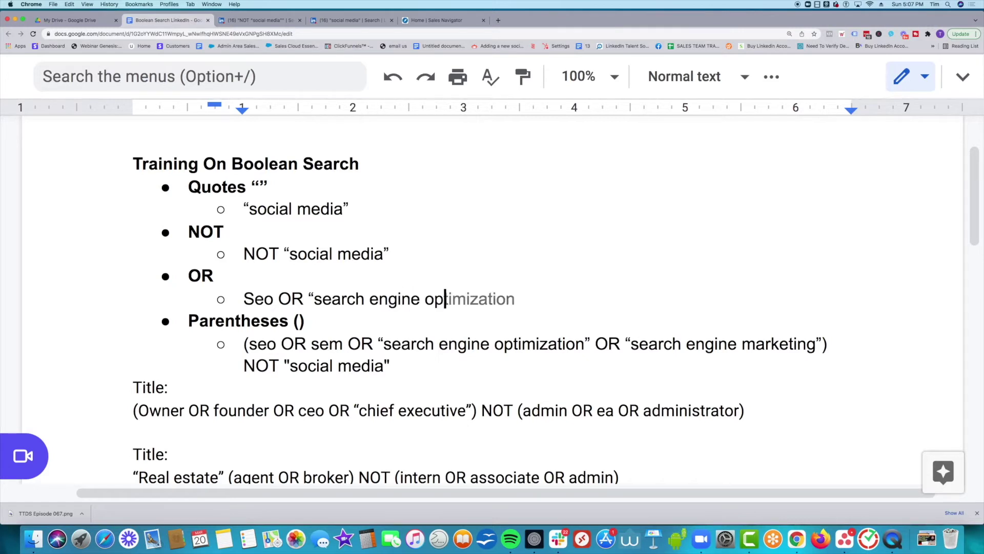
type("timization")
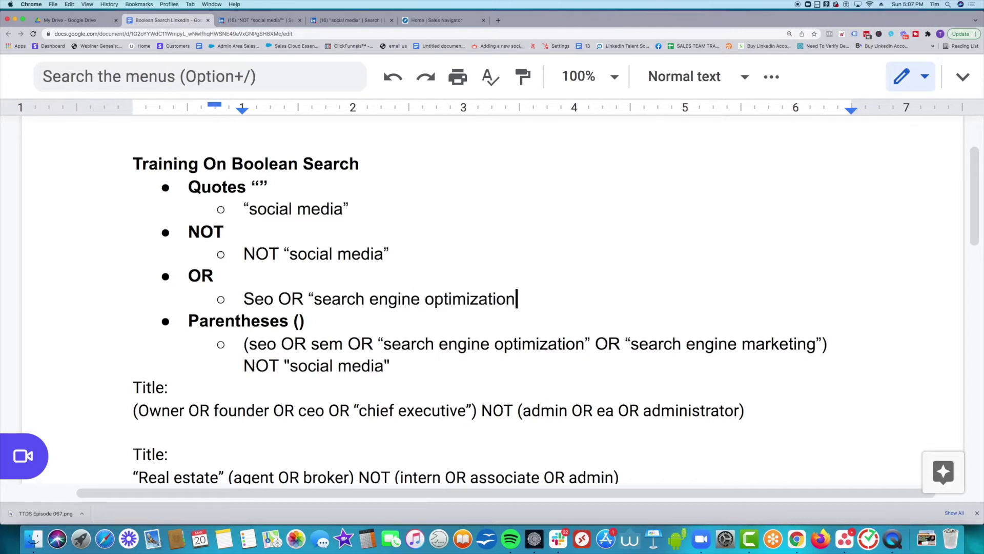
type("”")
left_click(255, 299)
key("BackSpace")
type("s")
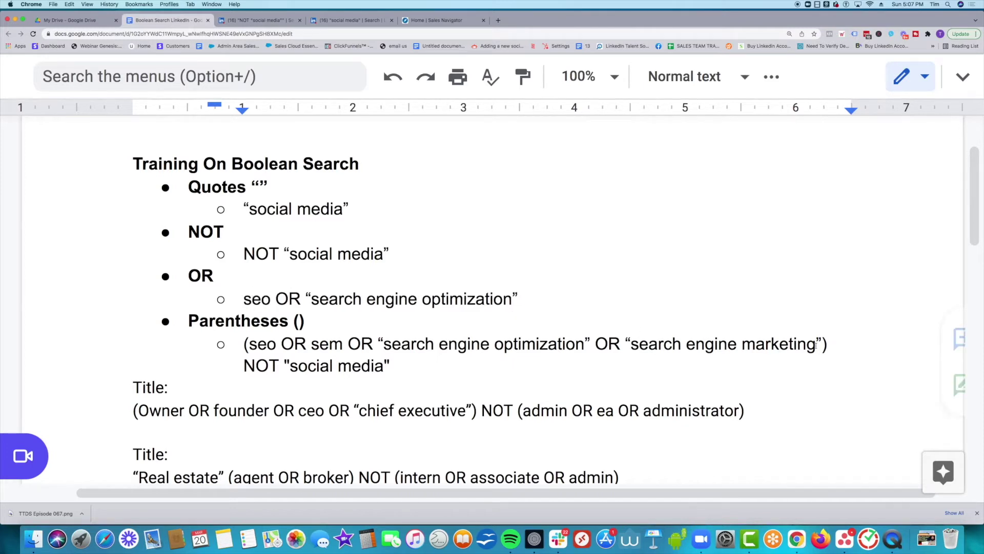
left_click_drag(821, 345, 686, 345)
left_click_drag(519, 298, 243, 298)
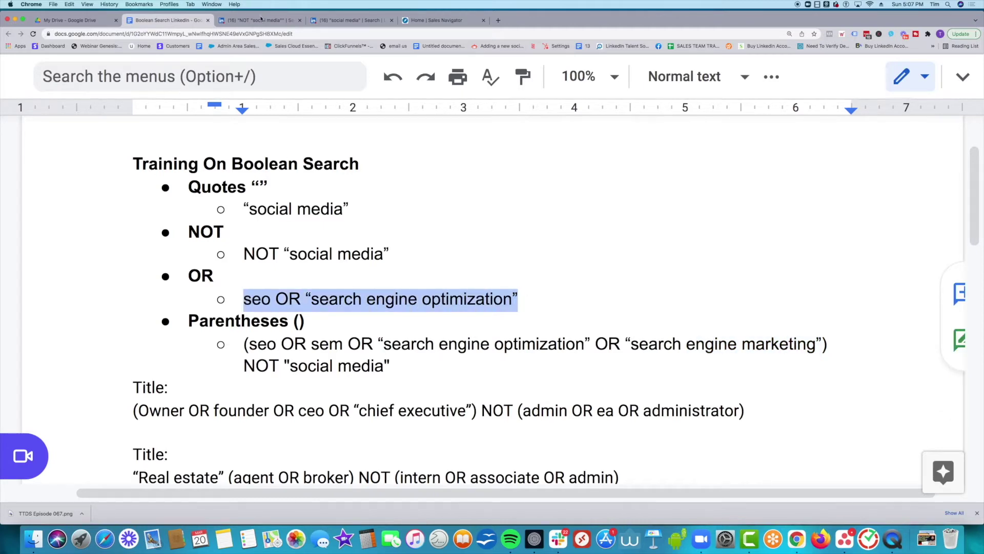
Paste seo OR "search engine optimization" into LinkedIn's search box, returning about 33,000 people.
left_click(261, 19)
left_click(289, 77)
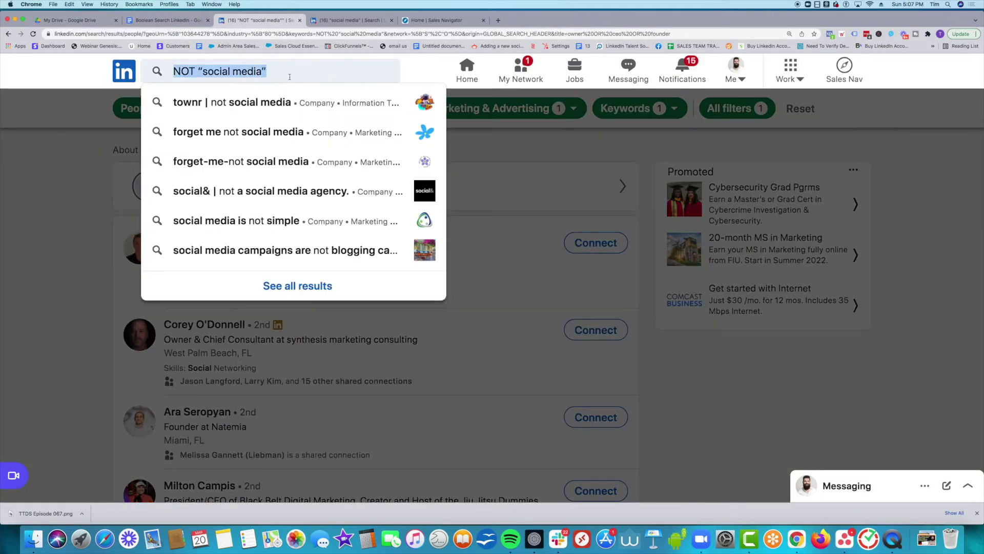
type("seo OR “search engine optimization”")
key("Return")
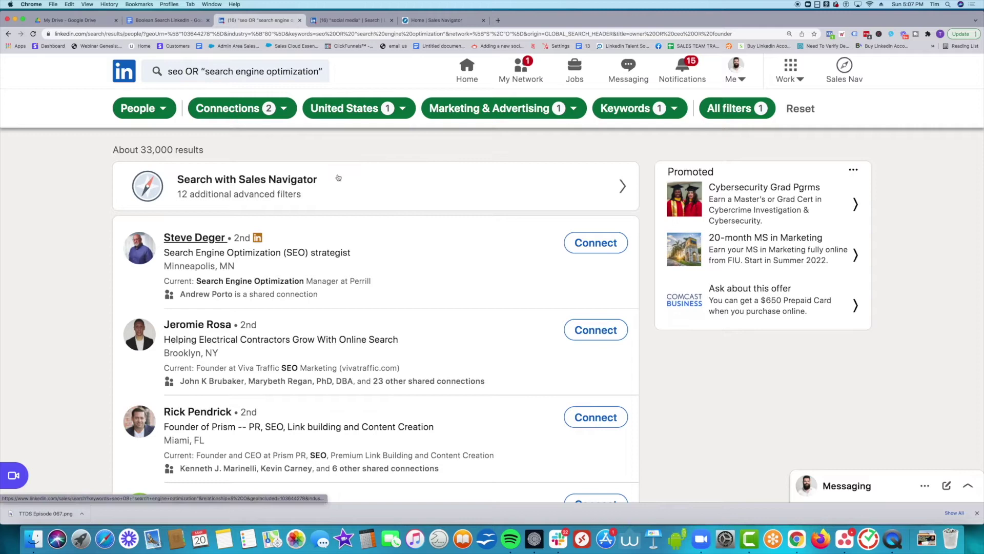
Delete the old keywords from the Parentheses example.
left_click(164, 21)
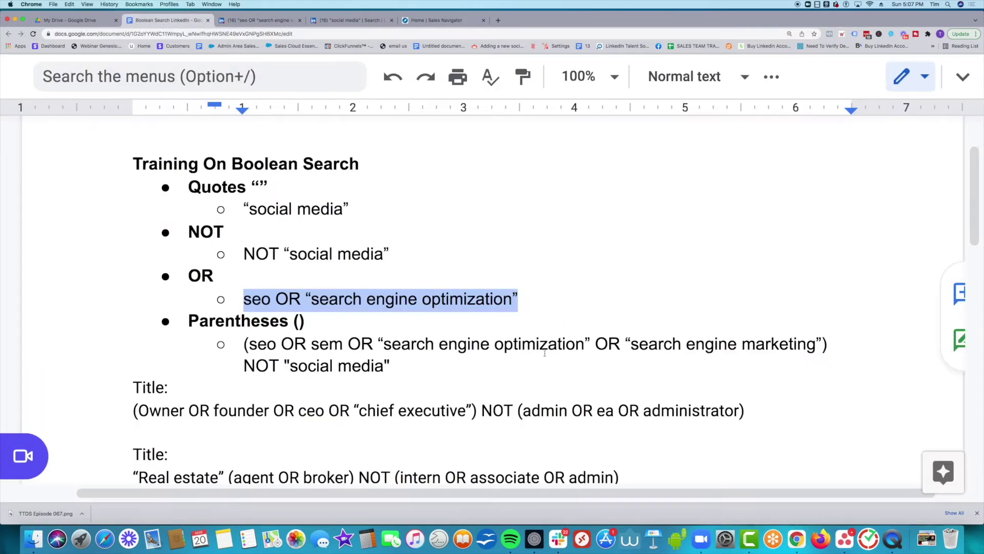
left_click(495, 350)
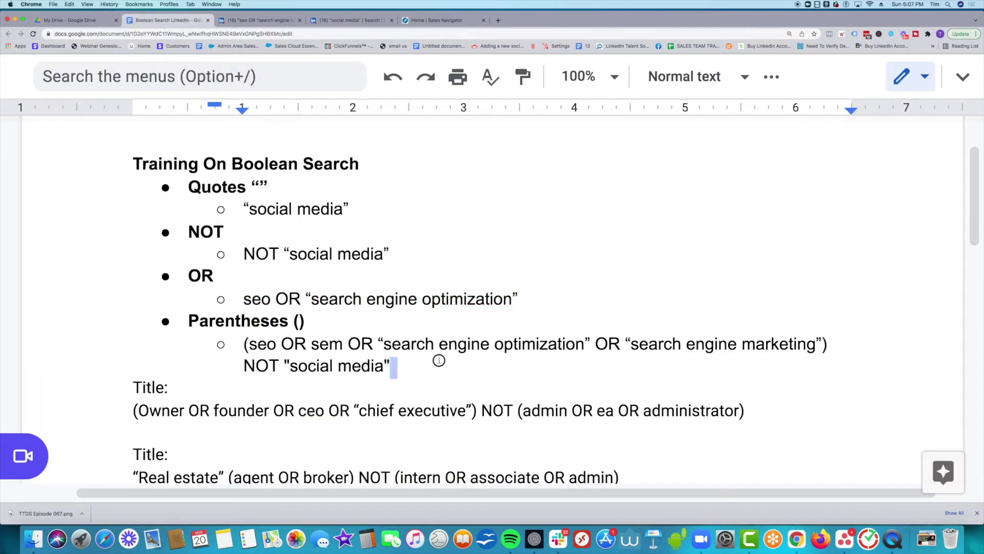
left_click_drag(438, 358, 383, 343)
left_click(362, 366)
left_click_drag(245, 365, 251, 344)
type("s")
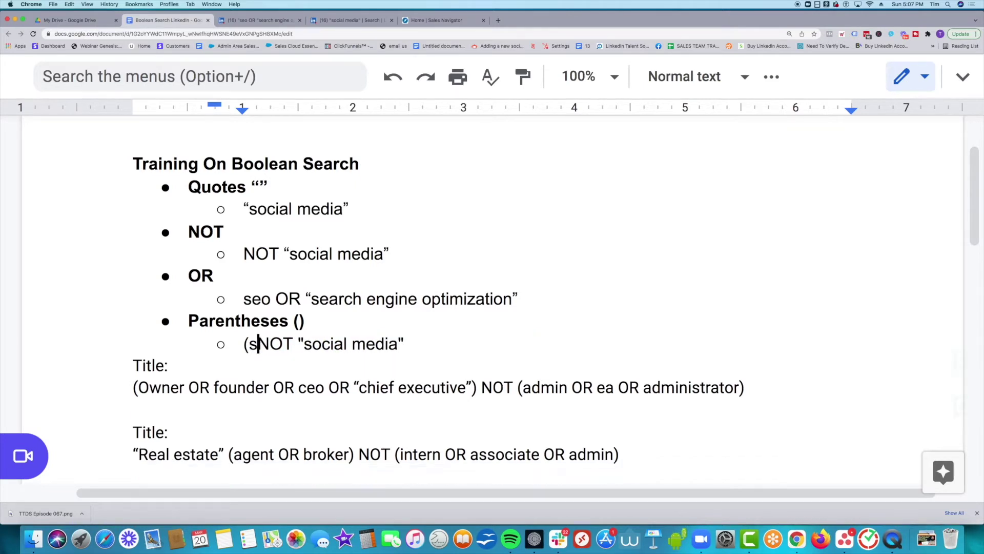
key("BackSpace")
key("BackSpace")
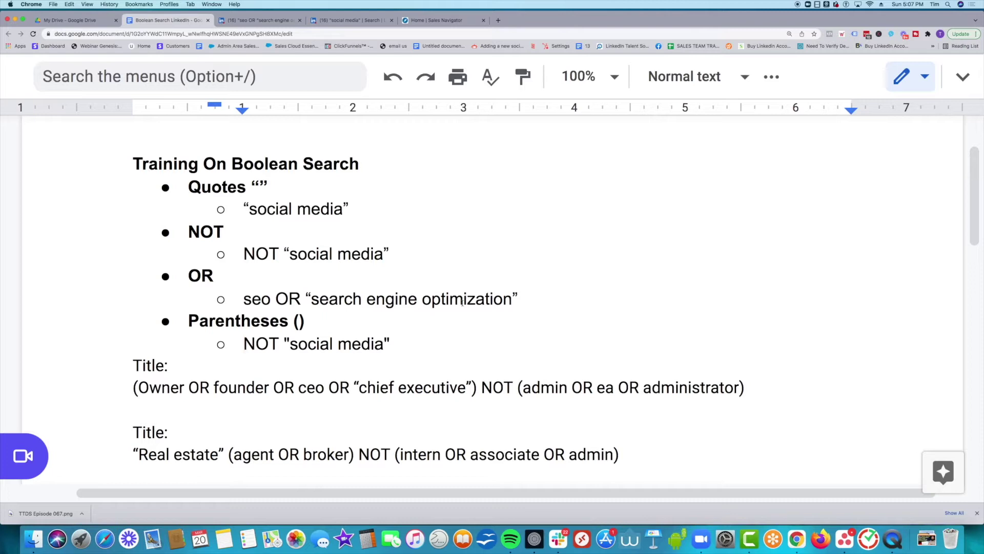
Paste the OR example into the parentheses, giving (seo OR “search engine optimization”) NOT "social media".
left_click_drag(518, 299, 245, 302)
key("super+c")
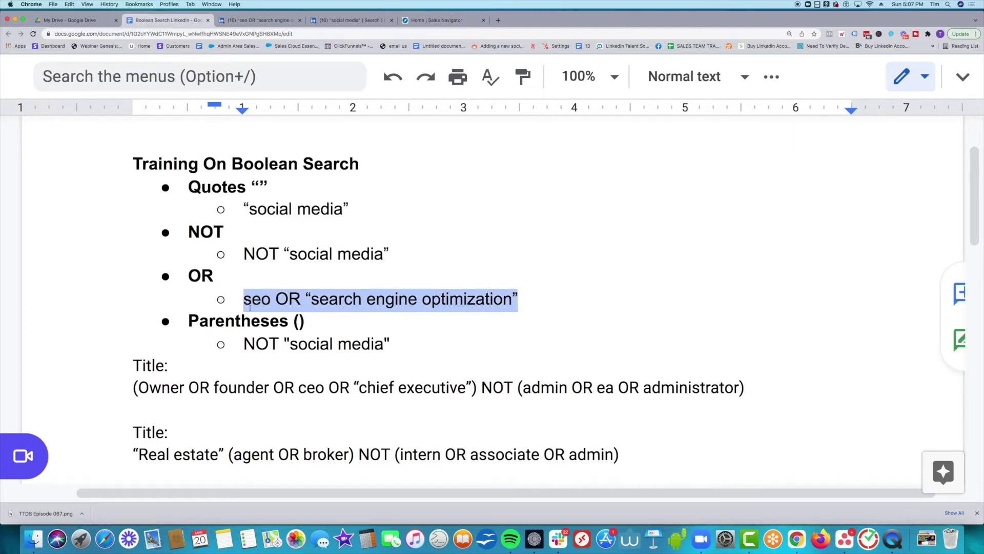
left_click(244, 344)
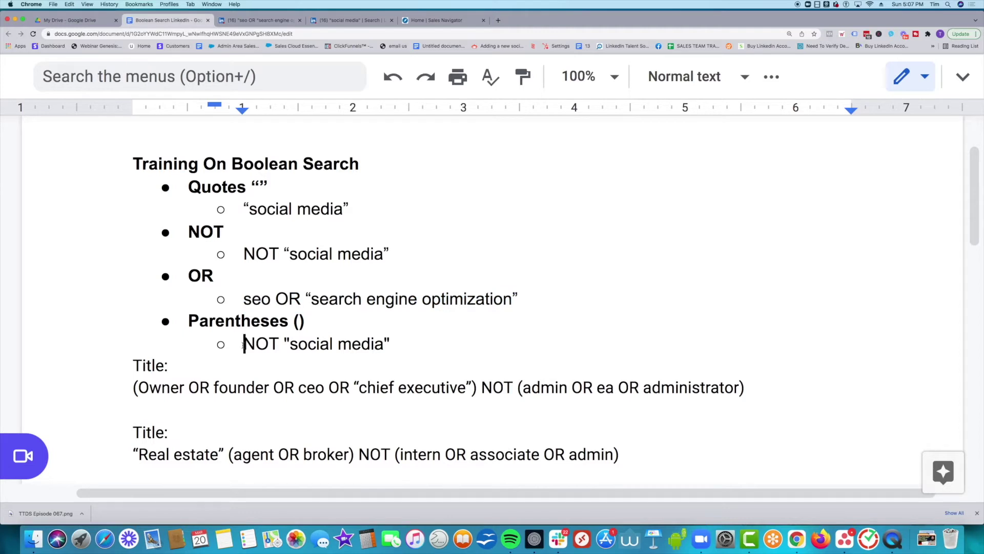
type("(")
key("super+v")
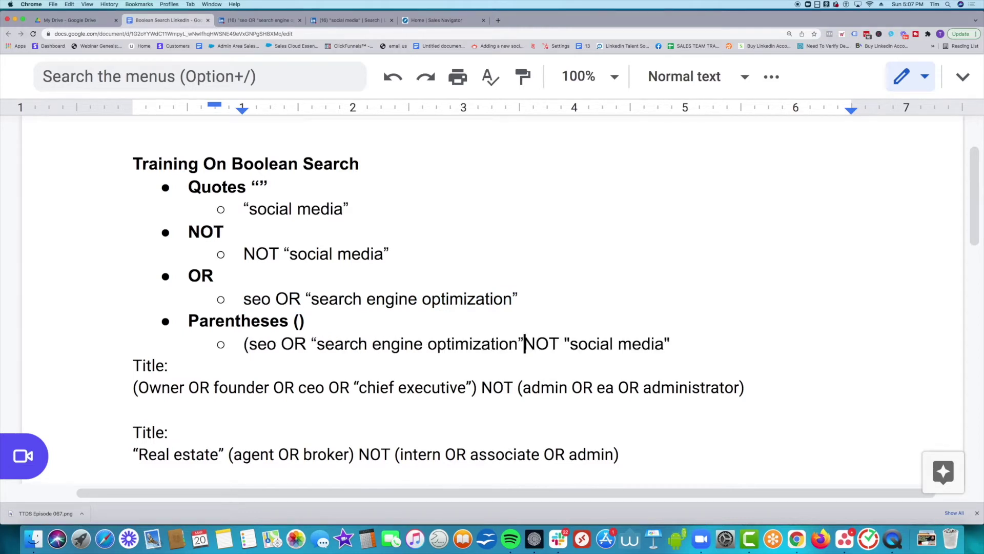
type(")")
scroll(474, 348, "down", 1)
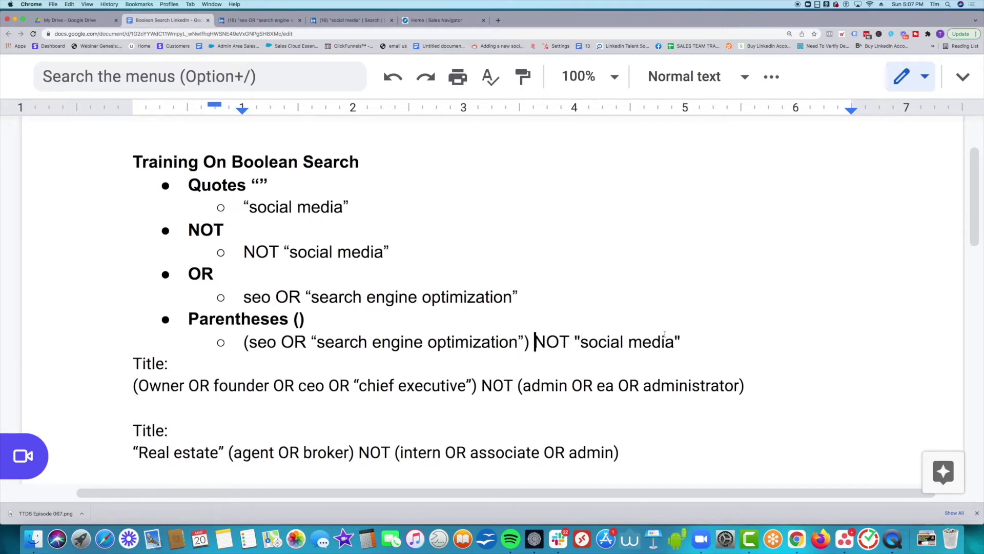
left_click_drag(684, 341, 242, 344)
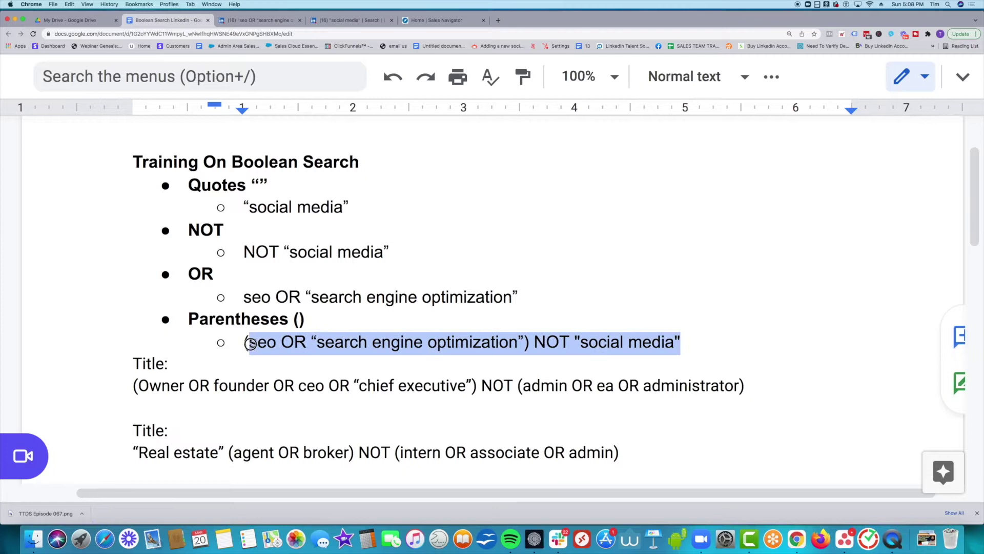
left_click(156, 385)
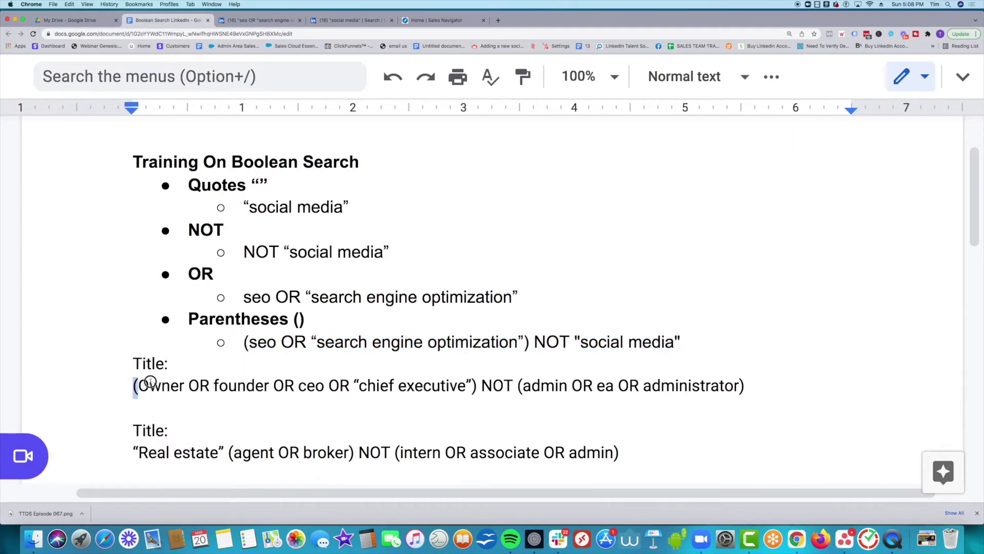
Highlight the included job titles and excluded admin titles in the Owner title query.
left_click_drag(132, 384, 754, 386)
left_click(481, 386)
left_click(506, 385)
left_click_drag(477, 386, 110, 392)
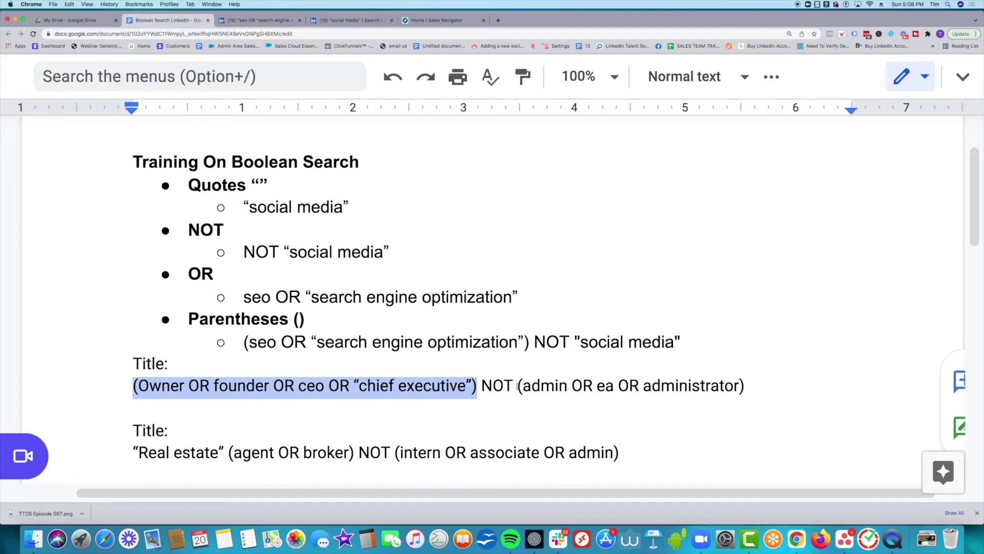
left_click_drag(516, 385, 750, 390)
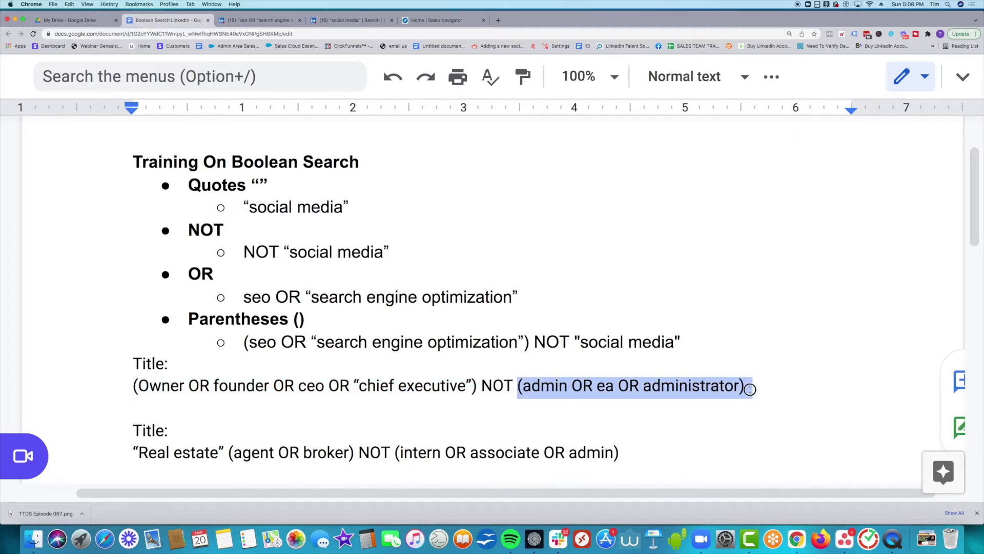
left_click(629, 385)
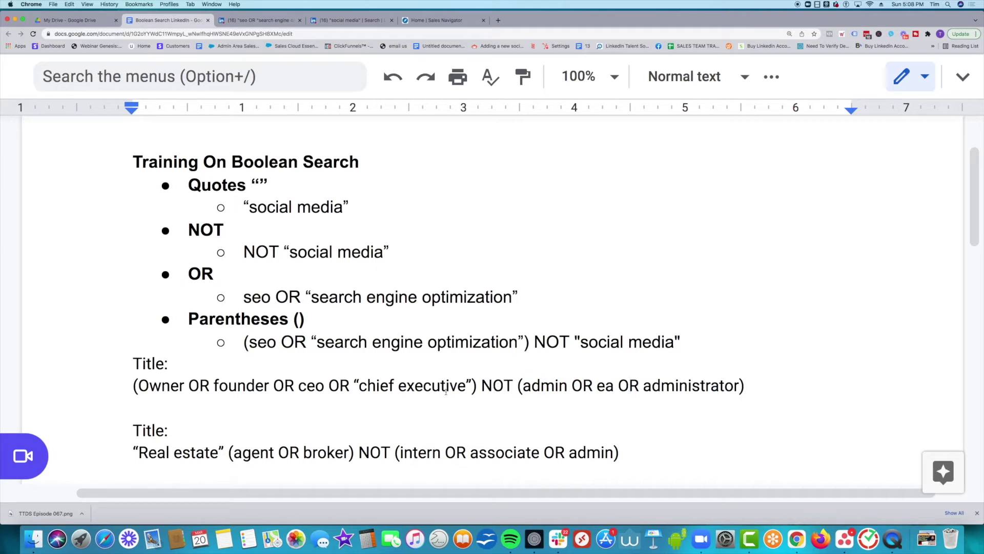
left_click_drag(473, 386, 82, 387)
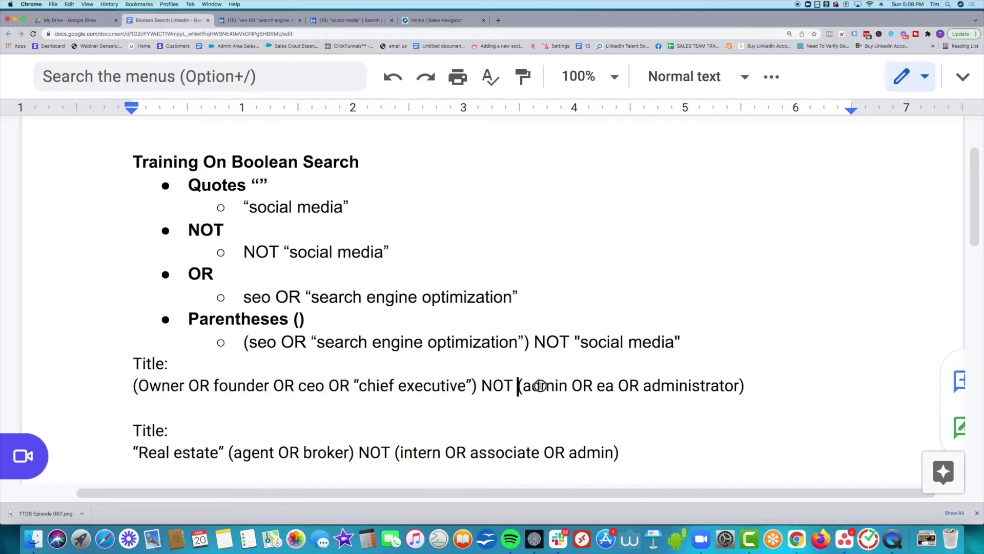
left_click_drag(519, 386, 745, 384)
scroll(536, 409, "down", 2)
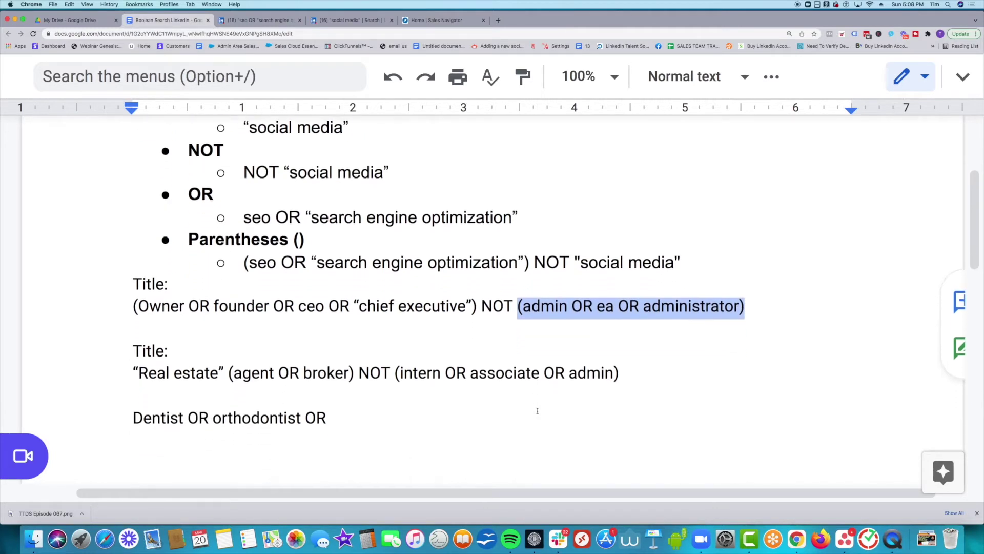
Highlight the real estate line's excluded intern, associate, admin group; select the parenthesised SEO example.
left_click(313, 372)
left_click_drag(346, 372, 317, 372)
left_click(366, 373)
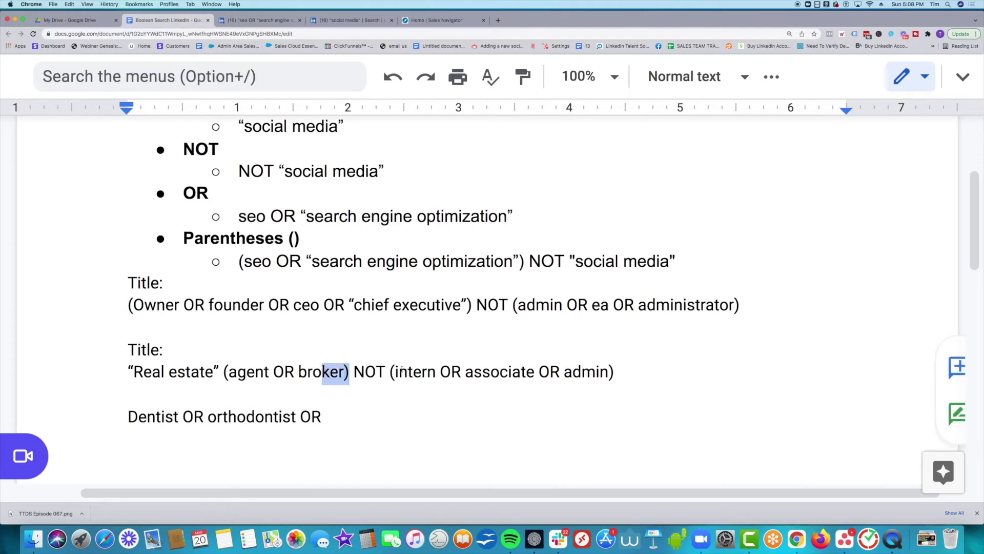
left_click_drag(389, 373, 613, 377)
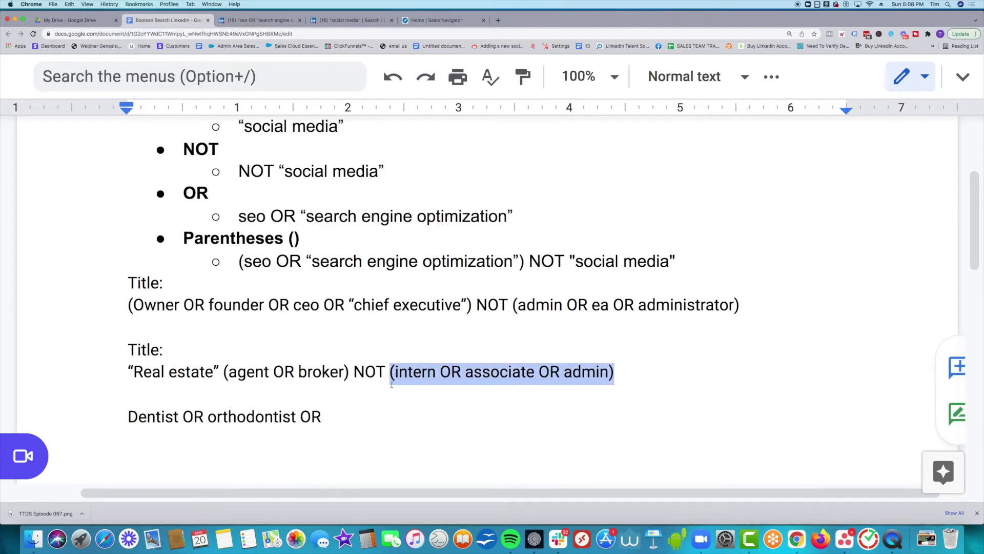
scroll(385, 354, "up", 1)
scroll(385, 355, "up", 1)
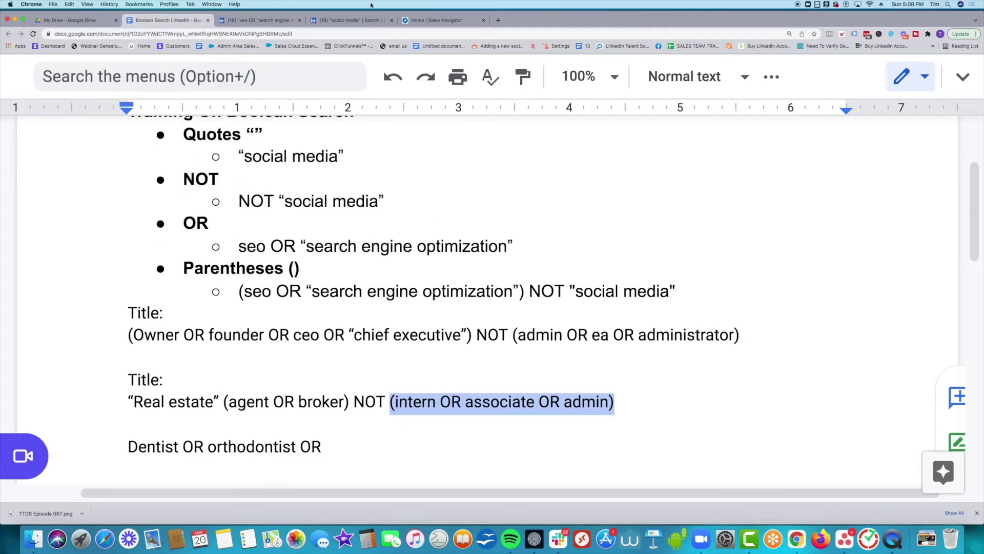
left_click(400, 309)
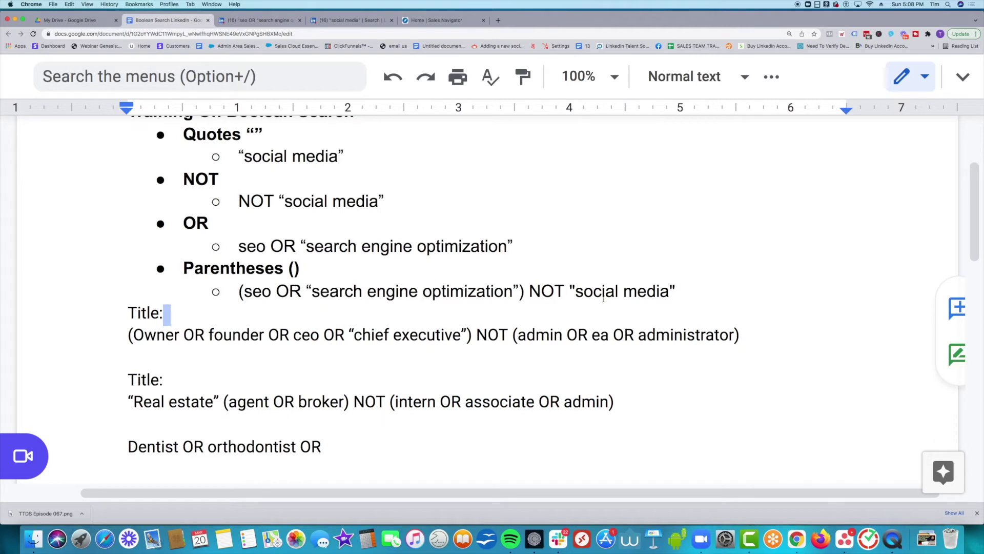
left_click_drag(681, 288, 239, 292)
key("super+c")
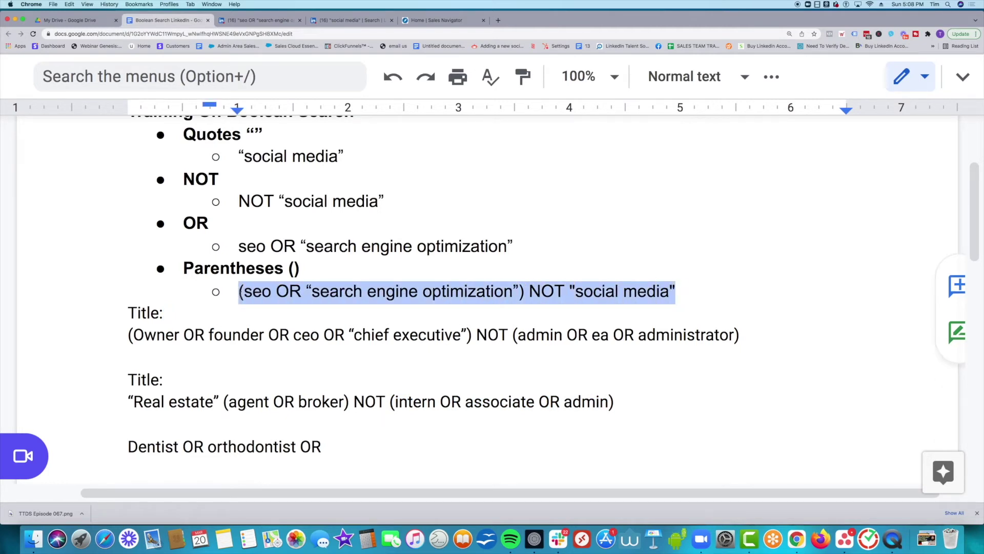
Search LinkedIn for (seo OR "search engine optimization") NOT "social media" (~9,300 results); view title criteria.
left_click(265, 21)
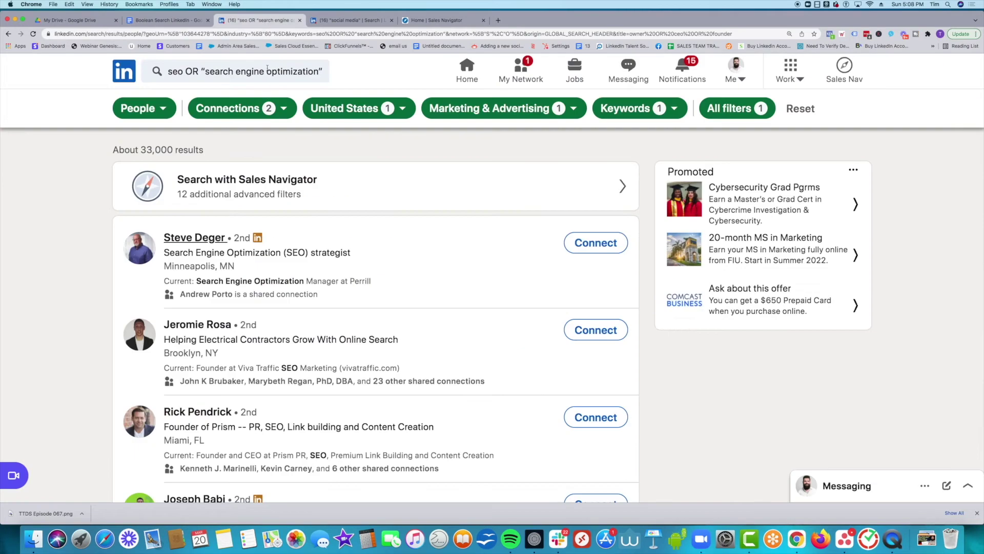
triple_click(267, 71)
key("super+v")
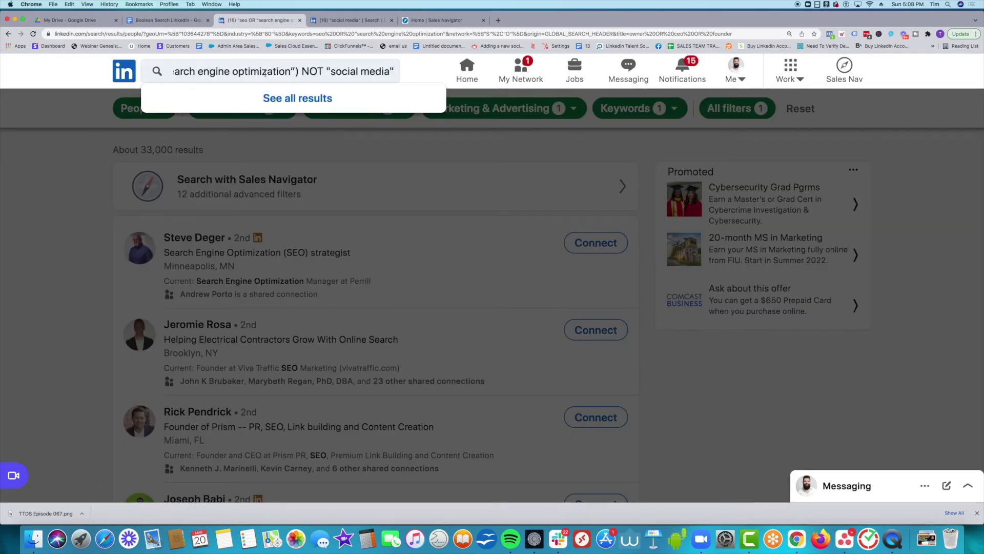
key("Return")
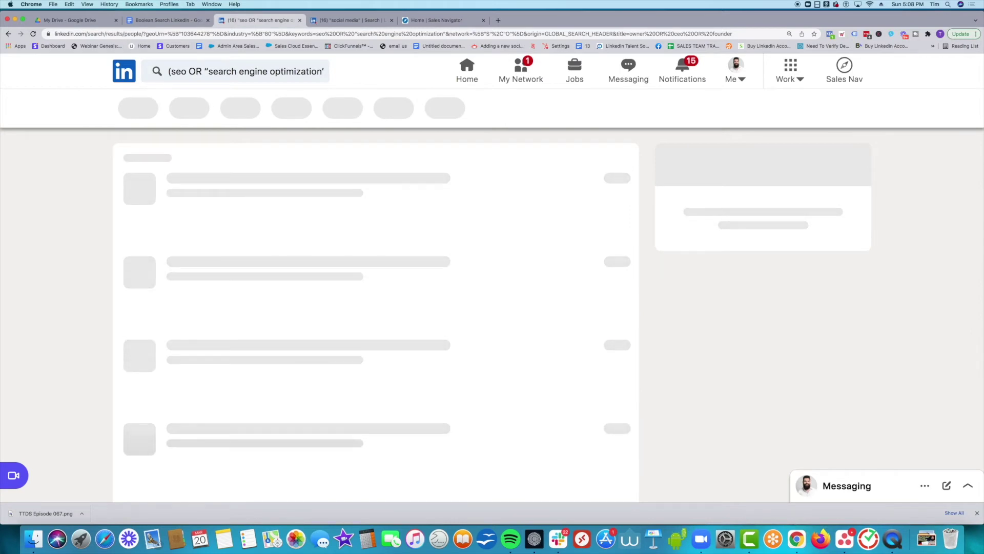
scroll(329, 244, "down", 1)
scroll(330, 245, "down", 1)
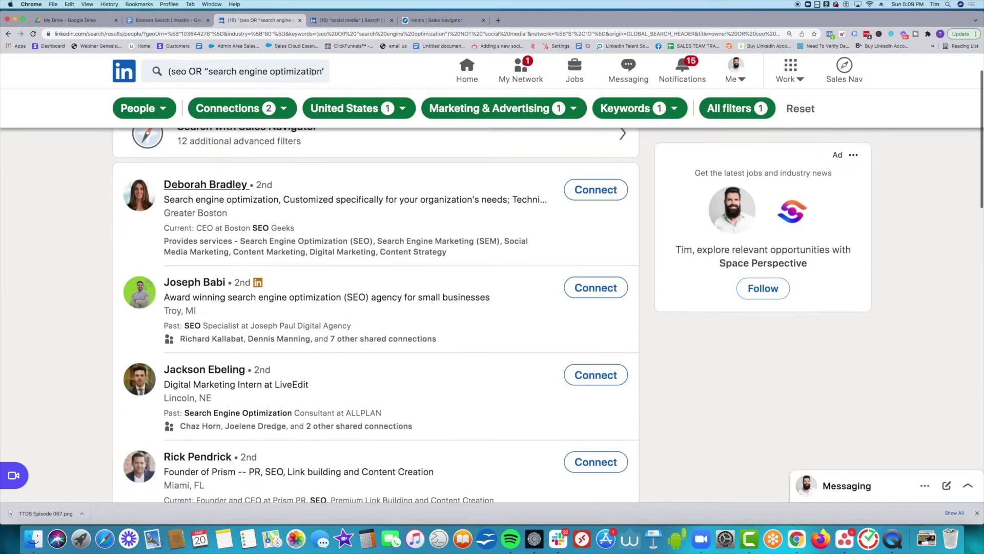
scroll(330, 244, "down", 1)
scroll(331, 244, "up", 3)
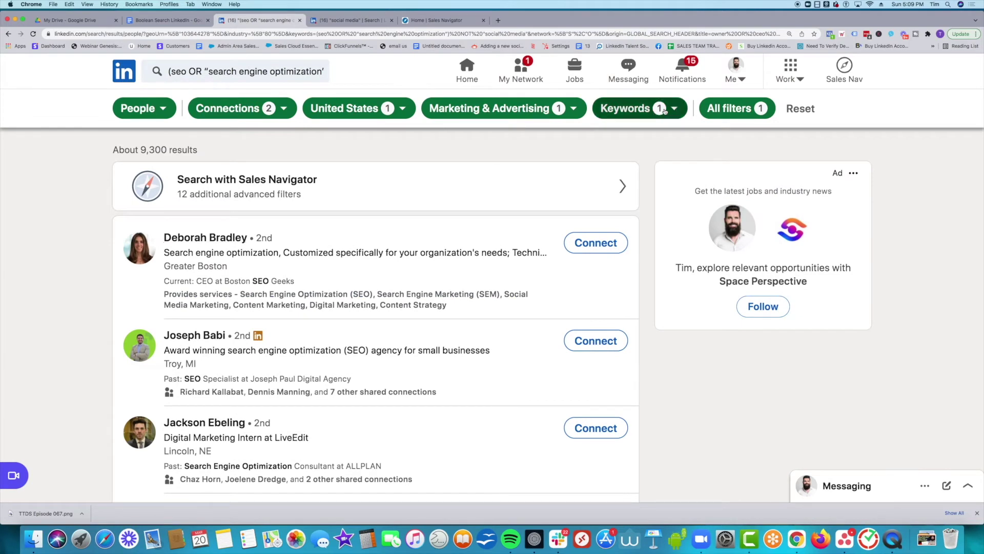
left_click(660, 111)
left_click(581, 254)
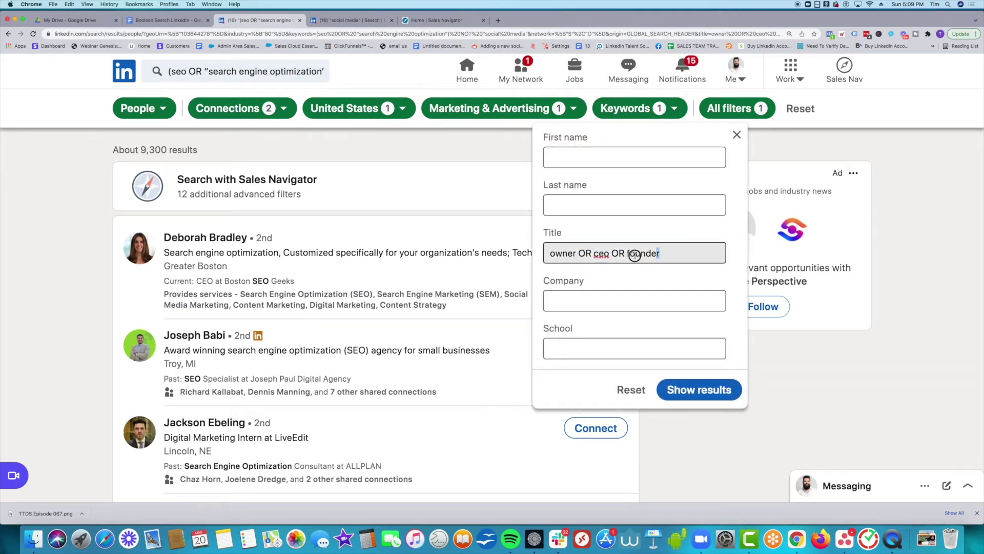
Apply the title filter owner OR ceo OR founder and copy the results page address.
left_click_drag(700, 255, 535, 256)
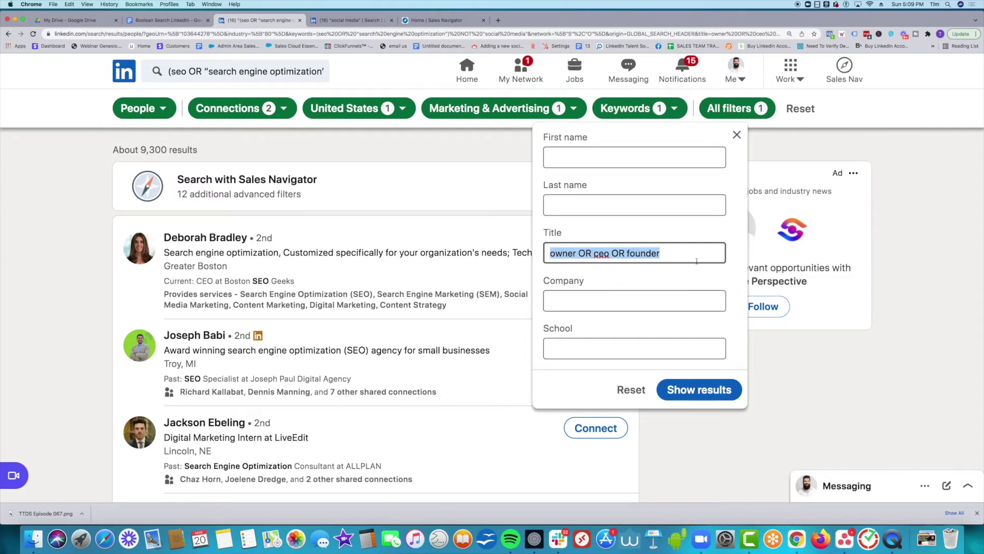
scroll(385, 269, "down", 2)
scroll(346, 231, "up", 2)
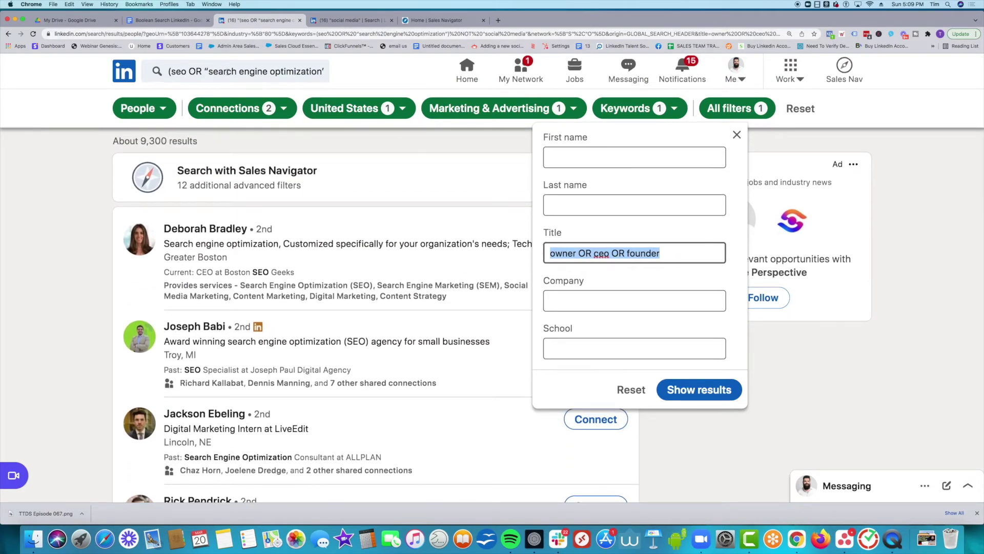
left_click(691, 392)
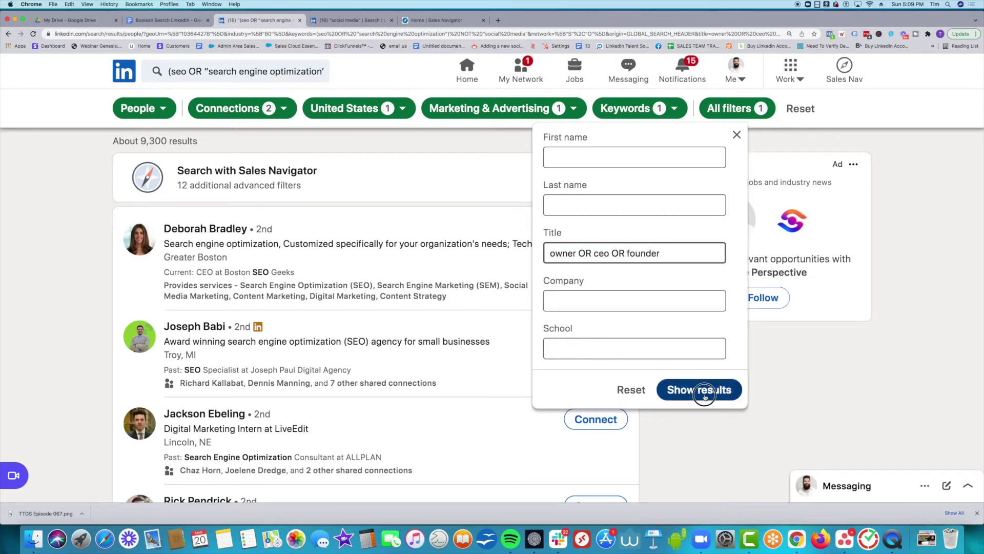
left_click(262, 70)
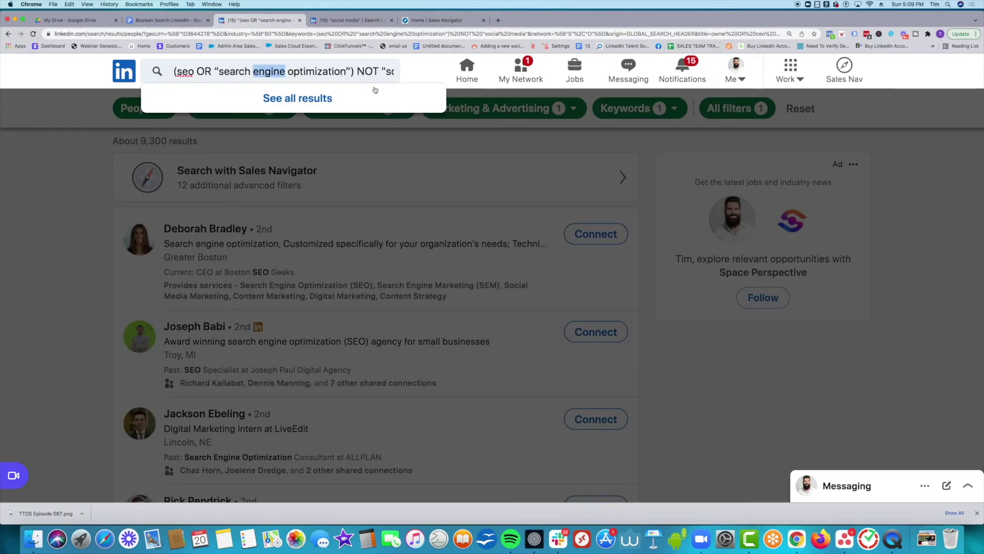
left_click(490, 152)
left_click(431, 33)
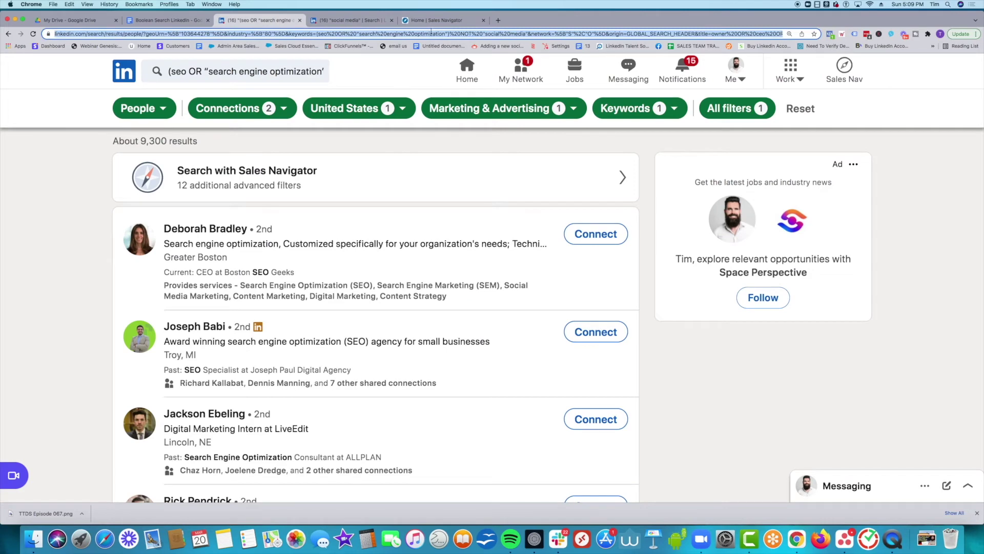
Paste the LinkedIn search URL on new lines below the dentist line.
left_click(165, 20)
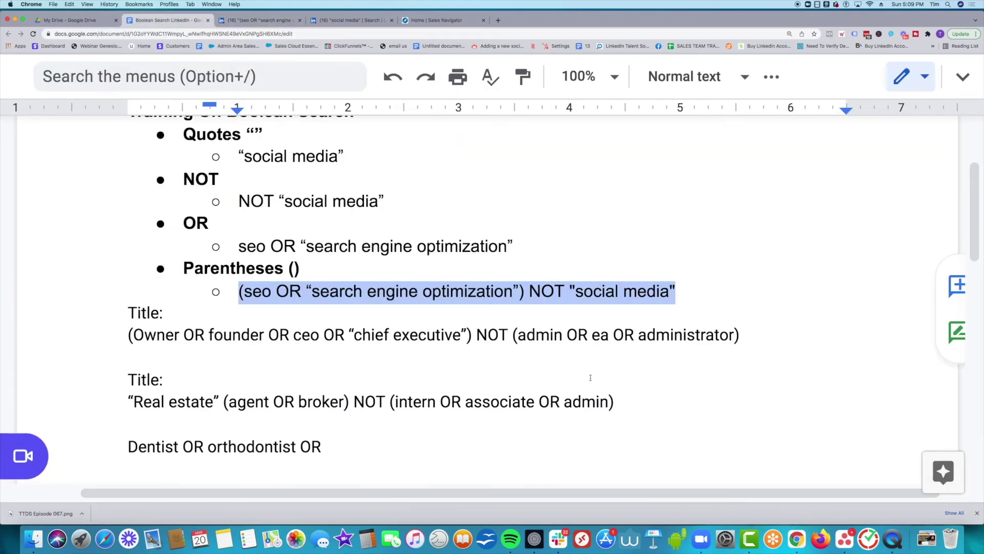
left_click(614, 444)
key("Return")
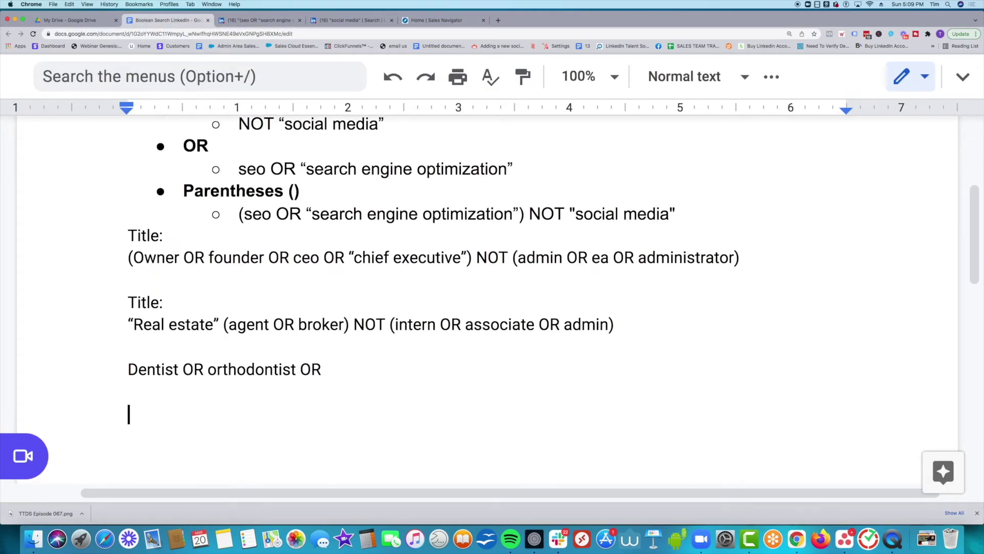
key("Return")
key("Return")
key("Return")
key("super+v")
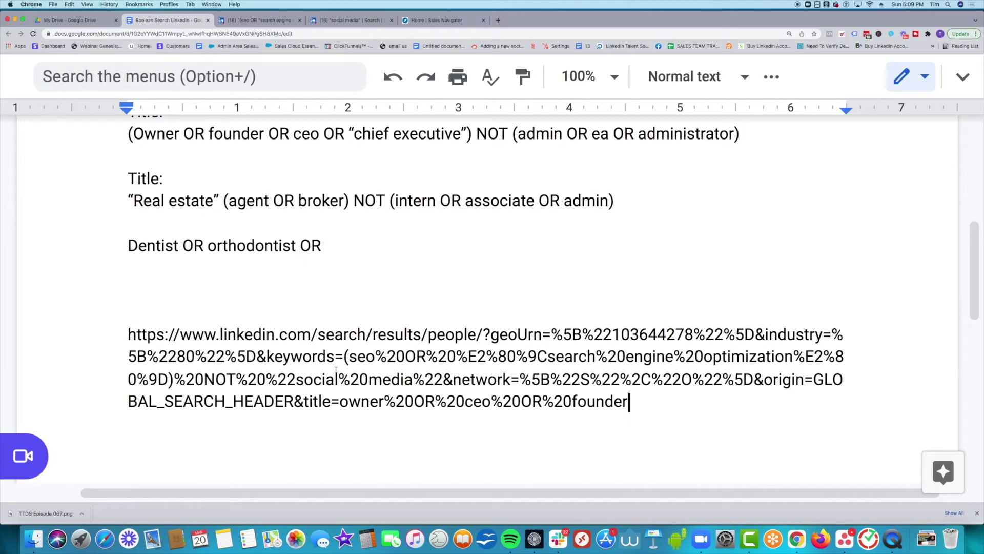
left_click(224, 317)
type("SE")
type("O PEOPLE:")
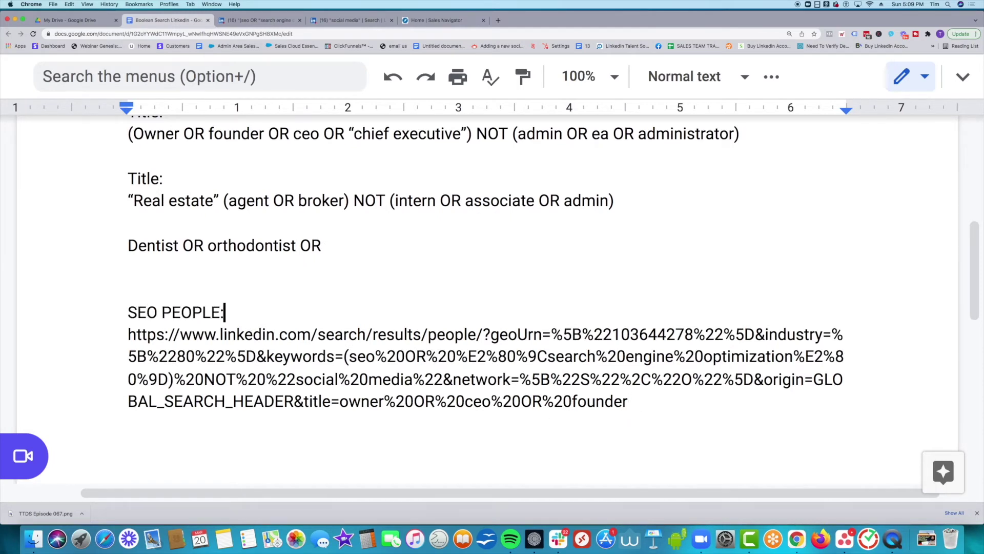
type(" OWNERS:")
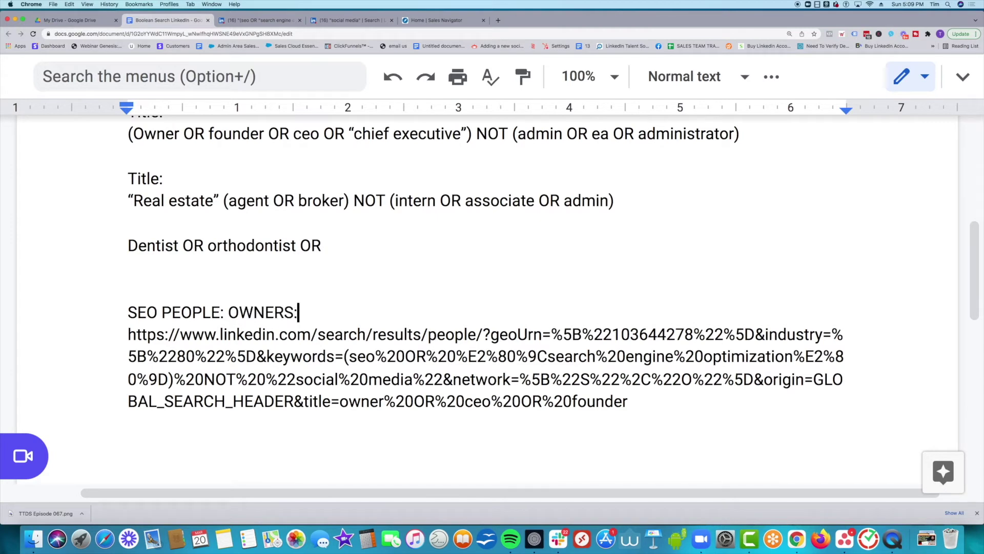
Turn the SEO URL into a live link and add a SOCIAL MEDIA OWNERS heading above it.
left_click(719, 403)
key("Return")
left_click(226, 298)
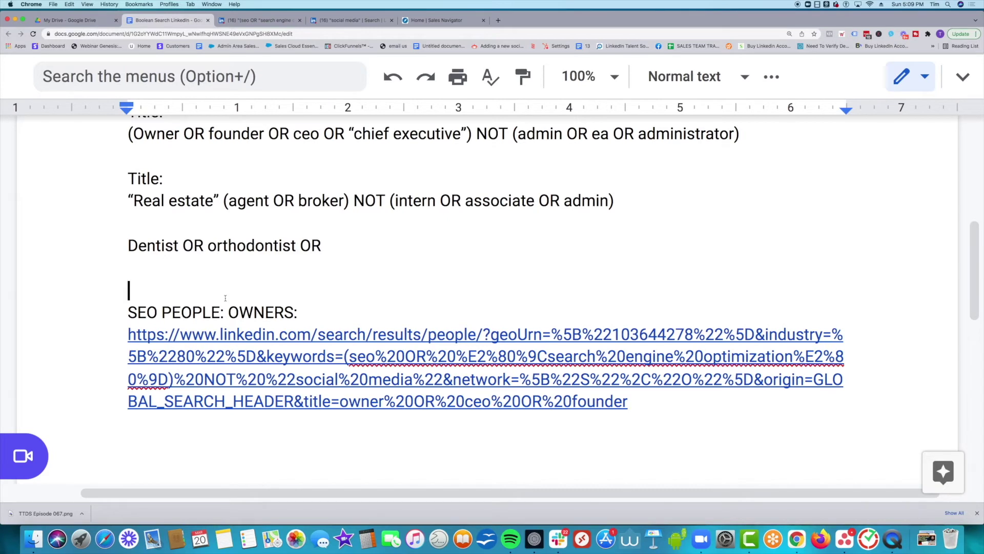
key("Return")
key("Return")
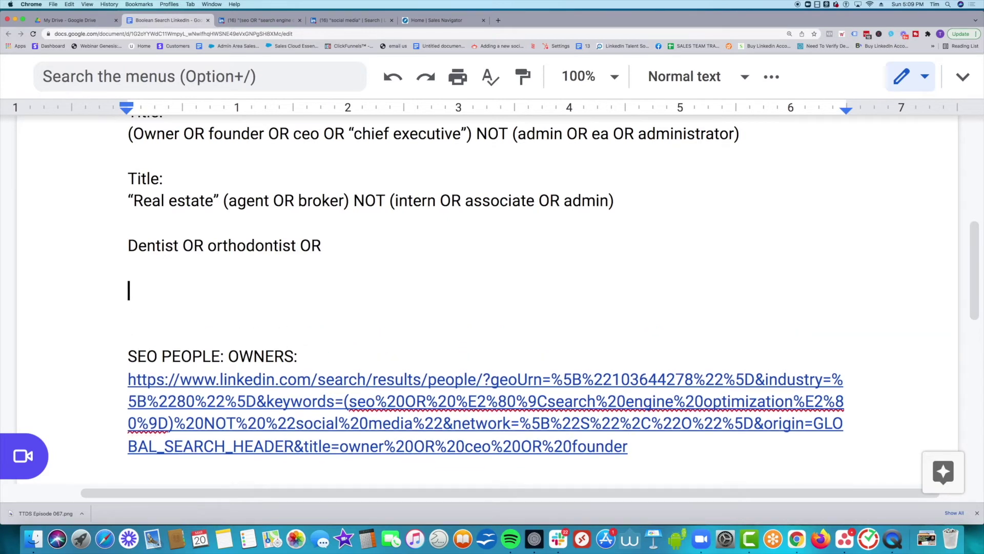
type("SOCIAL")
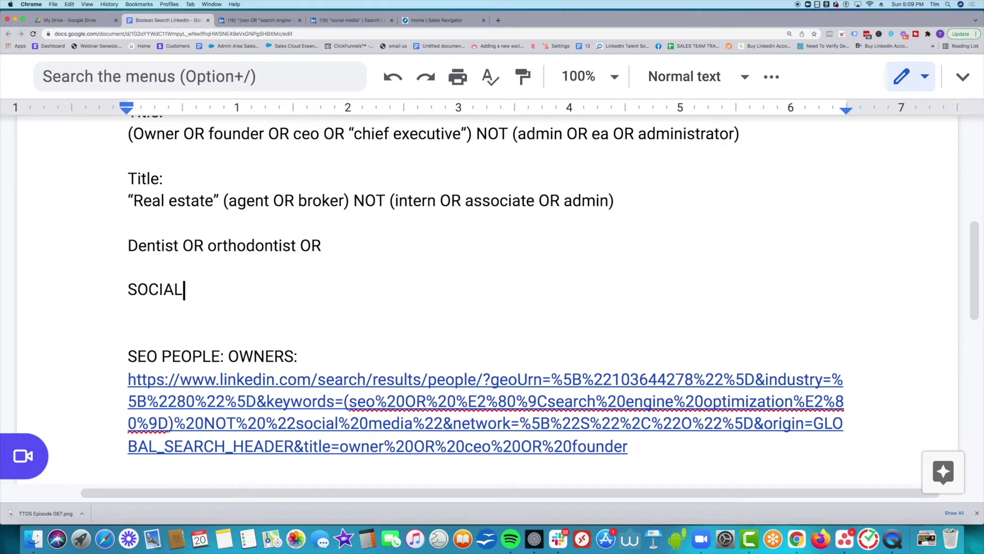
type(" MEEDI")
key("BackSpace")
key("BackSpace")
key("BackSpace")
type("DI")
type("A OWNERS")
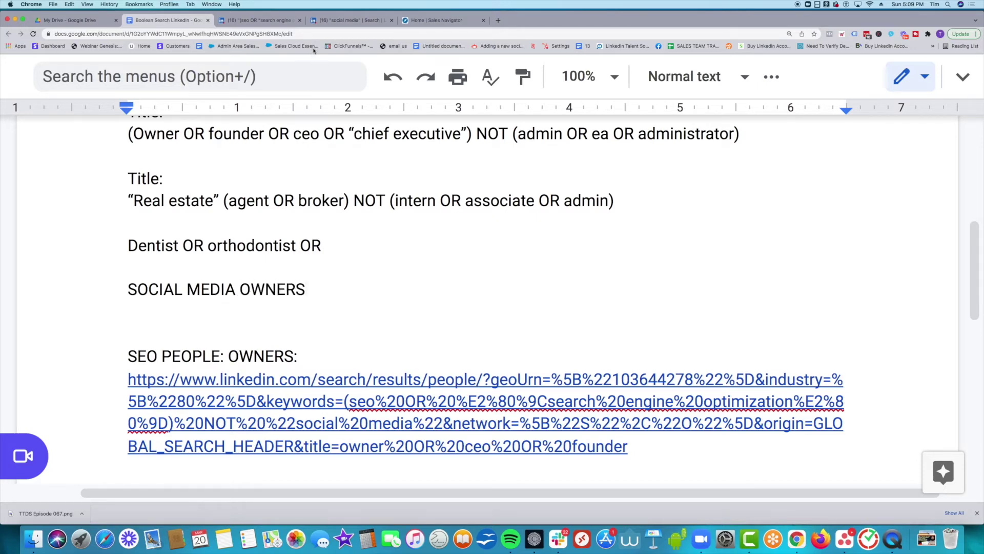
left_click(261, 19)
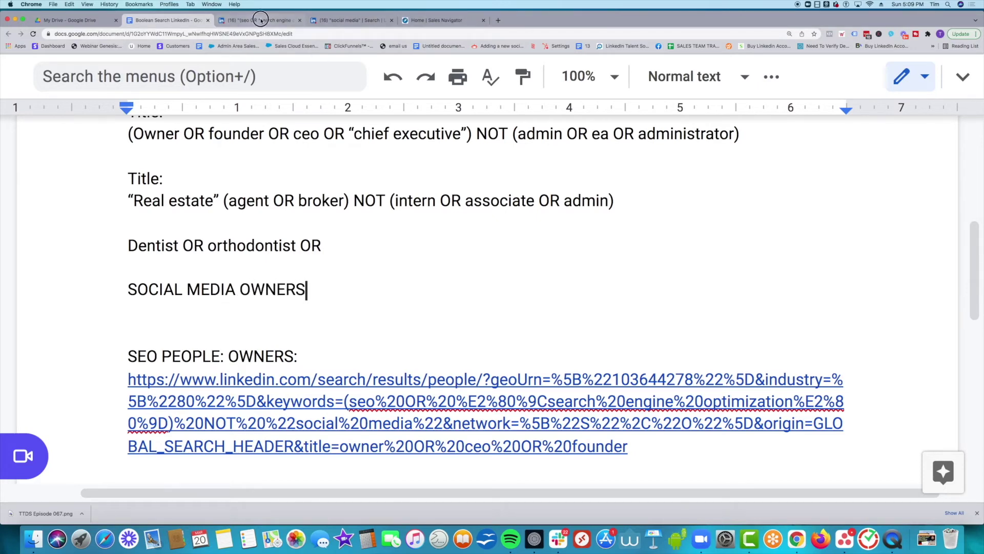
Rerun the LinkedIn people search with keyword 'social media' and select the results URL.
left_click(314, 71)
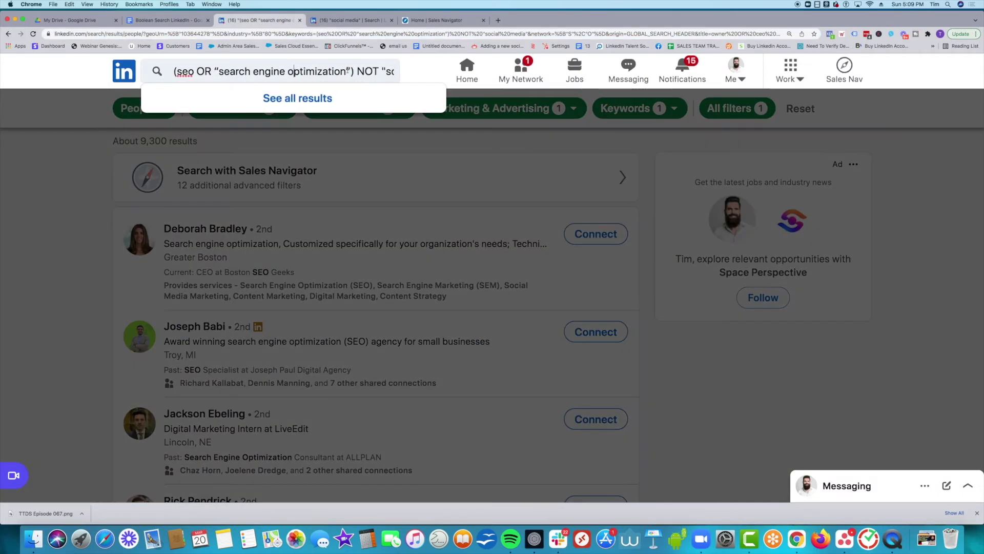
left_click_drag(382, 70, 154, 60)
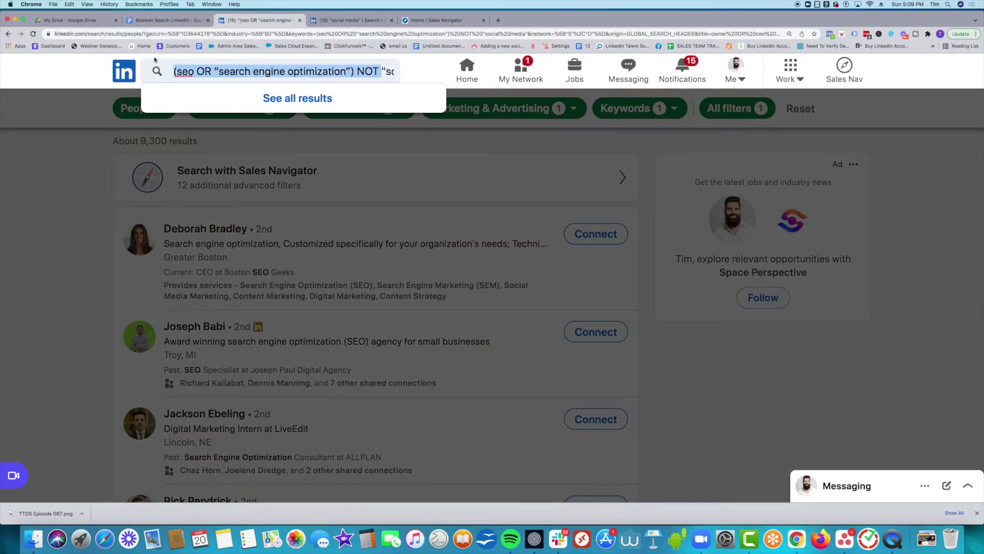
type("\"social media\"")
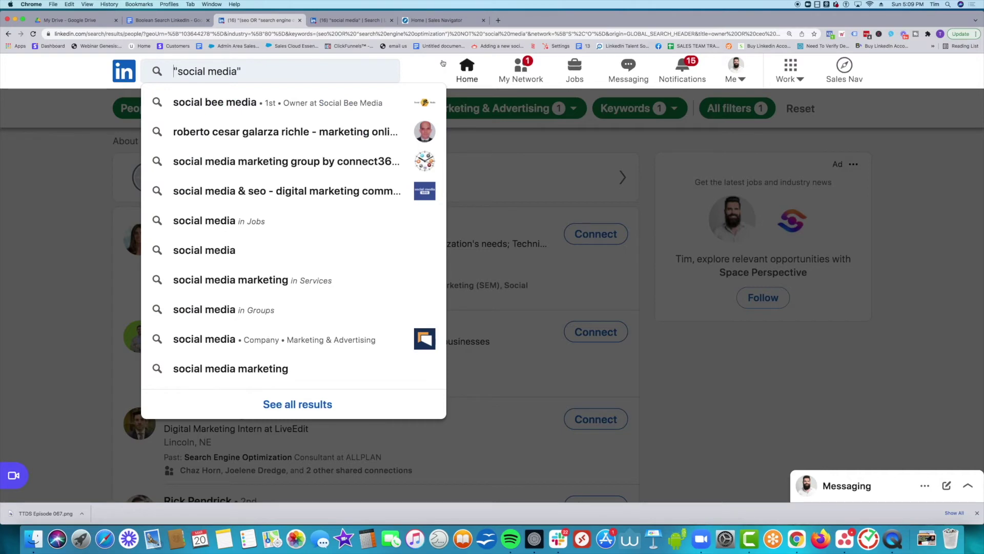
key("Return")
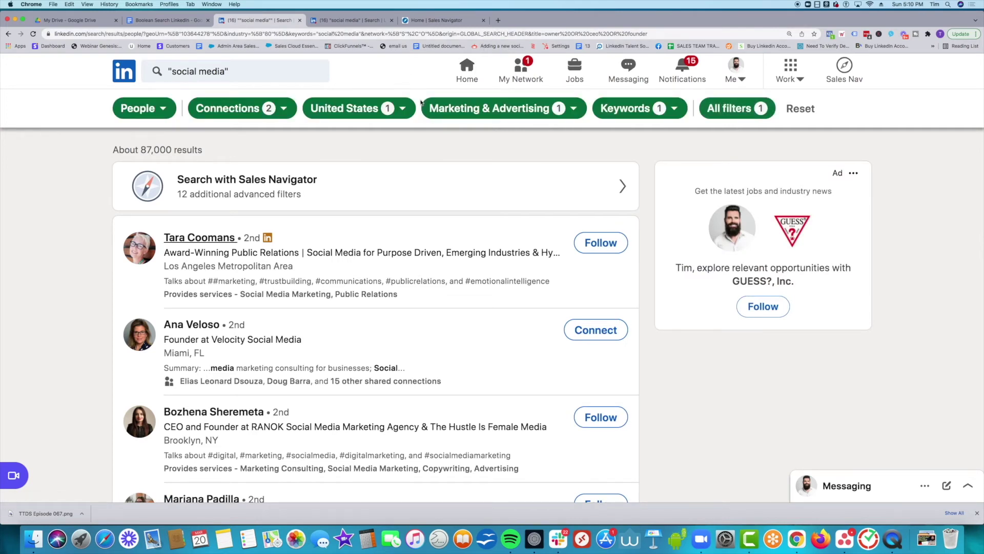
left_click(212, 35)
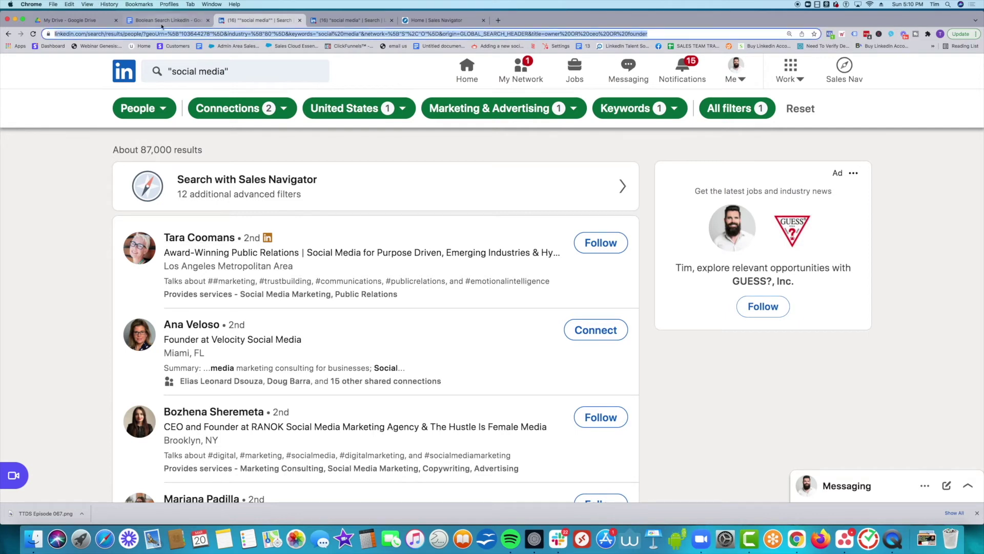
Paste the social media search URL under SOCIAL MEDIA OWNERS, then switch to Sales Navigator.
left_click(159, 22)
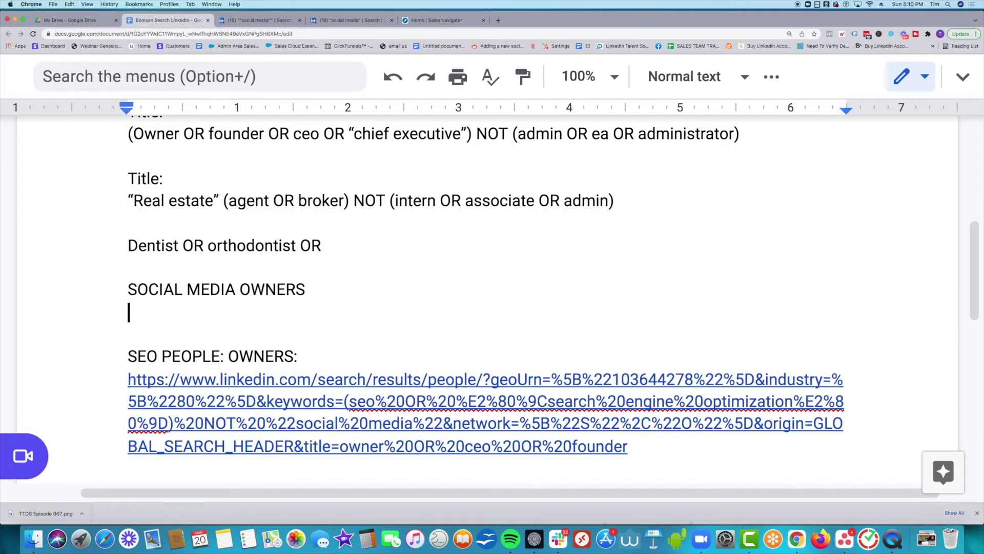
key("super+v")
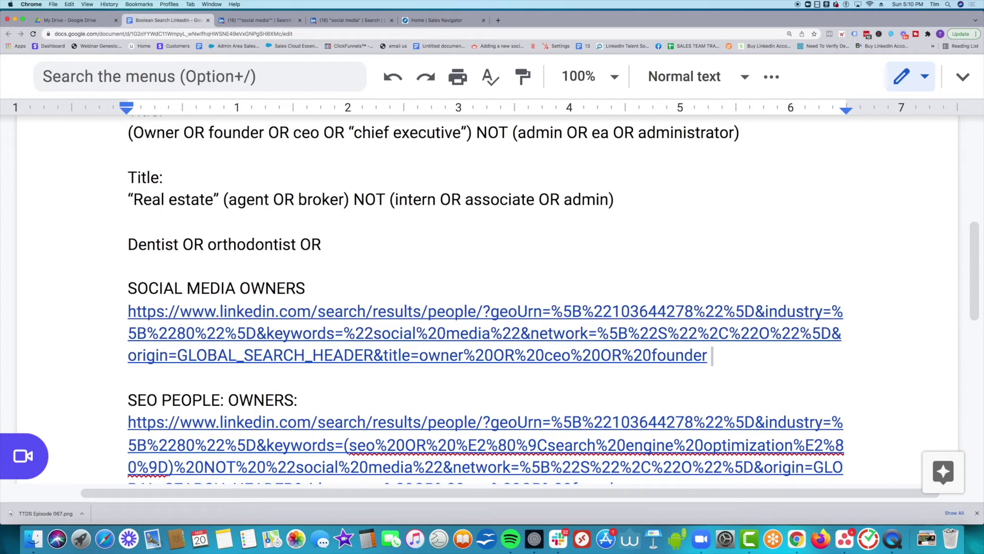
left_click(364, 278)
scroll(371, 280, "up", 1)
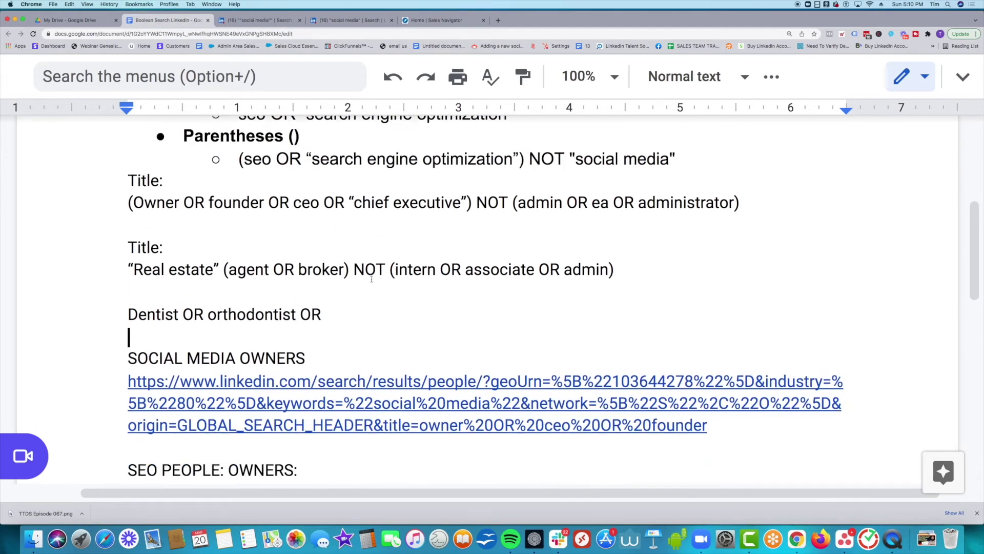
scroll(376, 254, "down", 3)
scroll(388, 216, "up", 1)
scroll(405, 171, "up", 5)
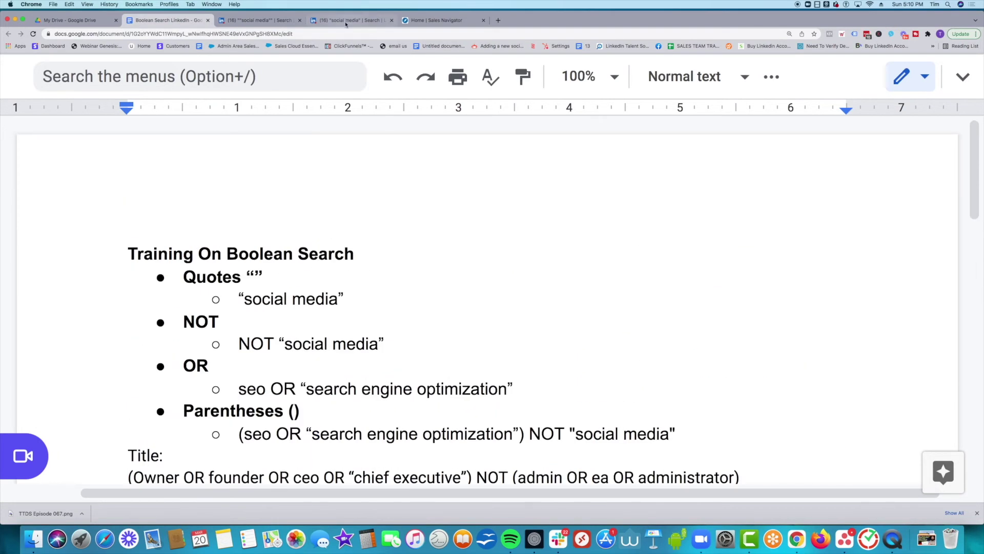
left_click(435, 19)
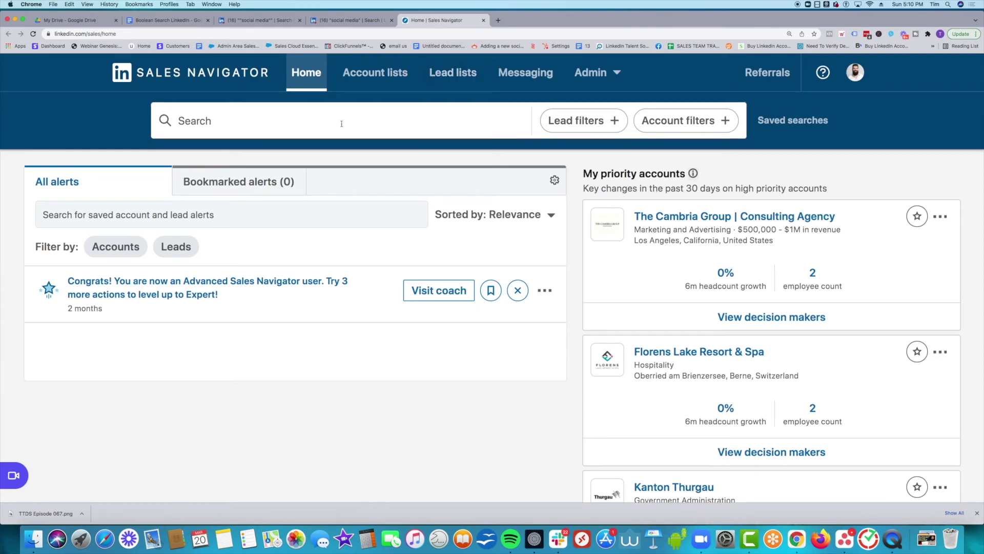
Open the Sales Navigator lead filters and keyword search, then return to LinkedIn's 'social media' results.
left_click(610, 121)
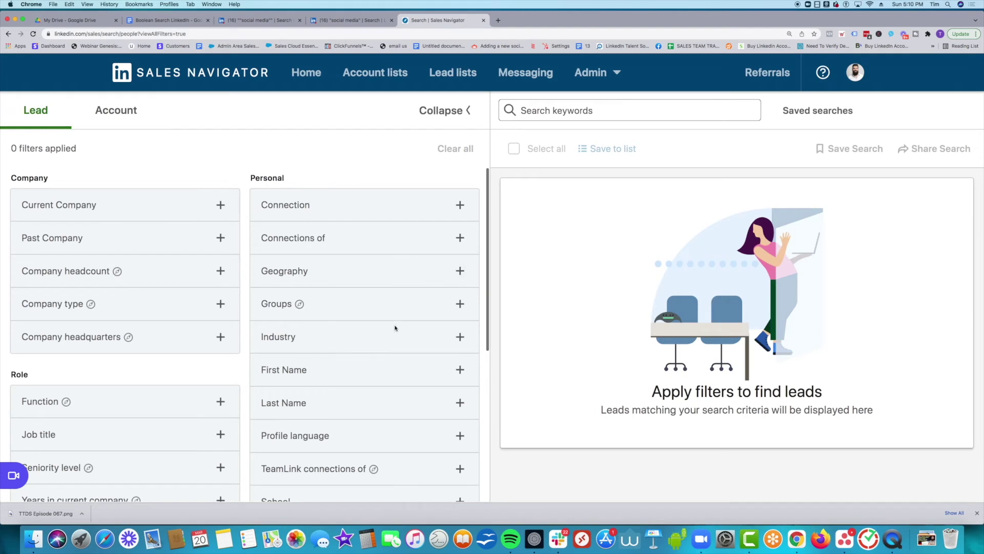
scroll(261, 293, "down", 5)
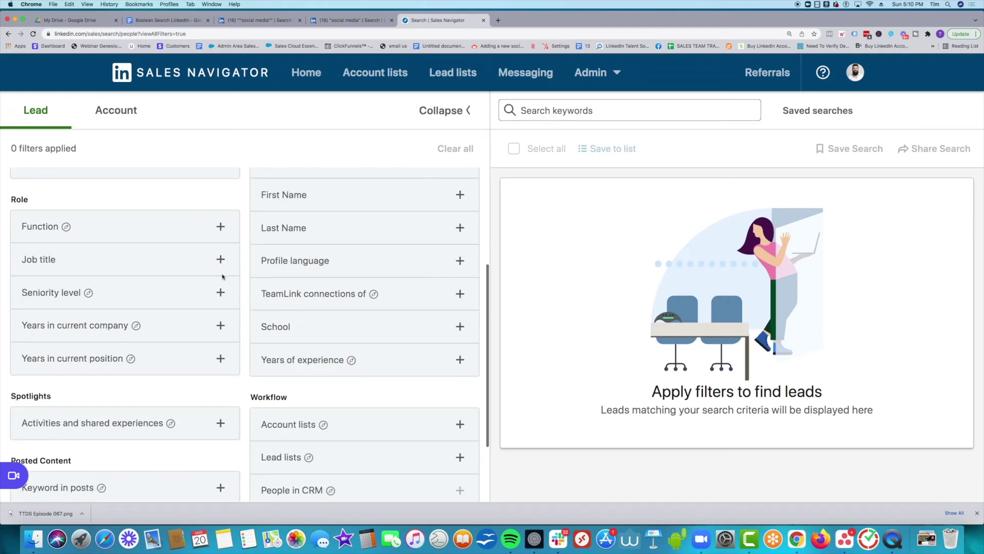
left_click(607, 110)
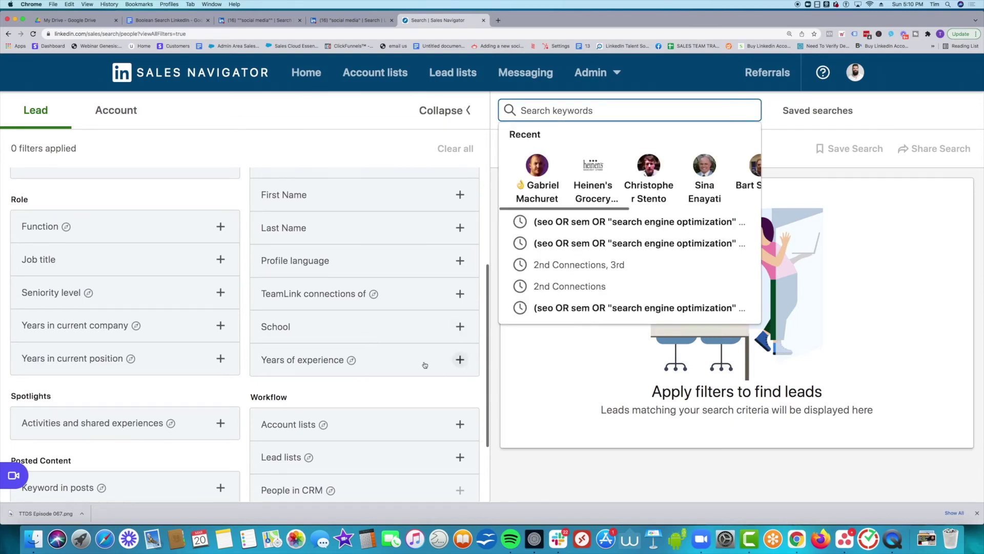
scroll(427, 367, "down", 3)
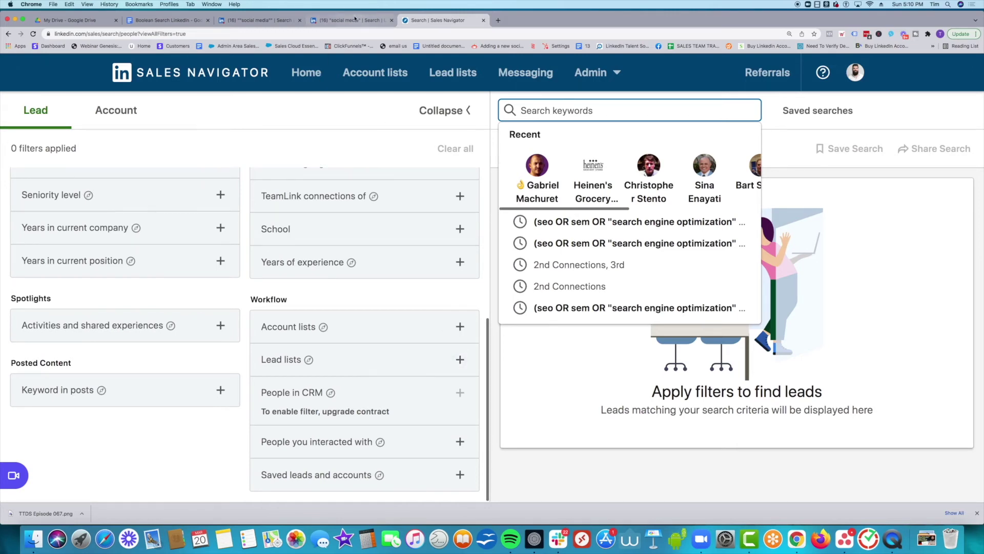
left_click(339, 18)
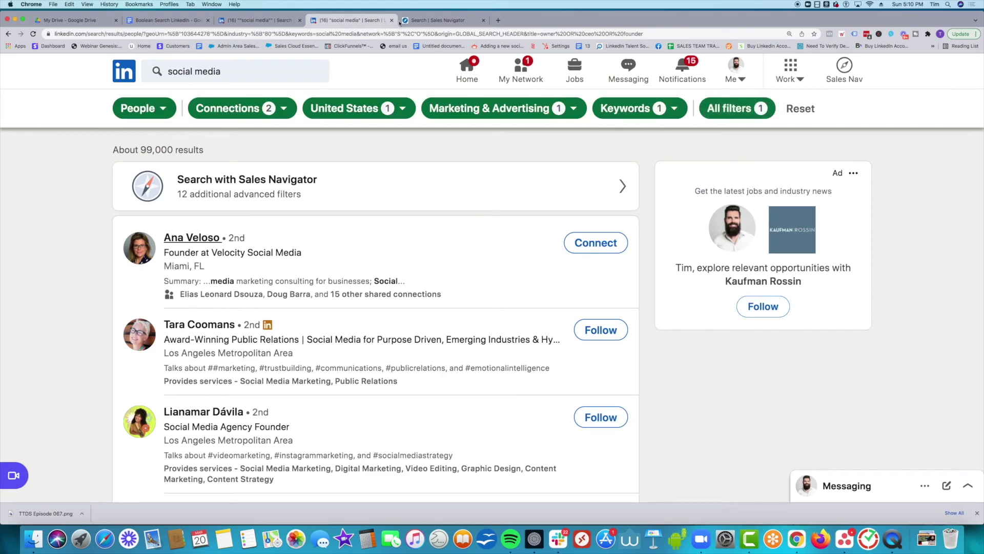